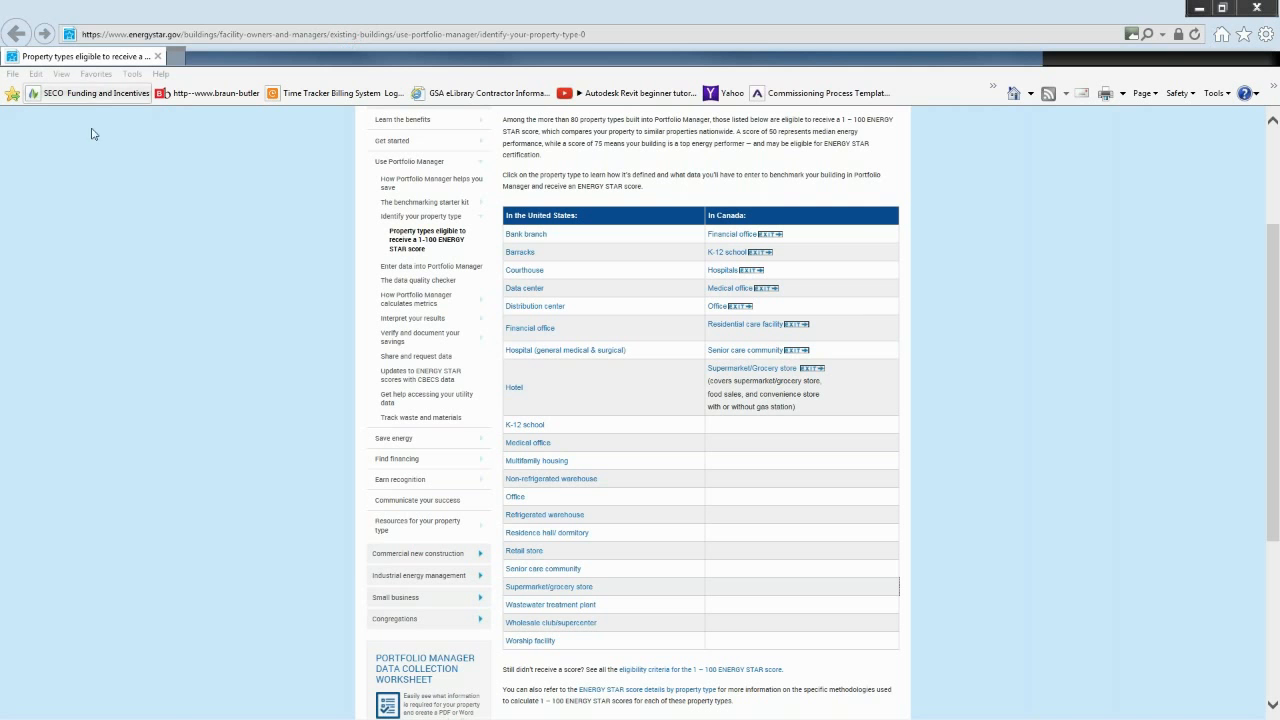
# - Sign in to the Portfolio Manager site with the account username and password, declining to store the password for the site
pyautogui.moveTo(0, 168); pyautogui.dragTo(624, 5)
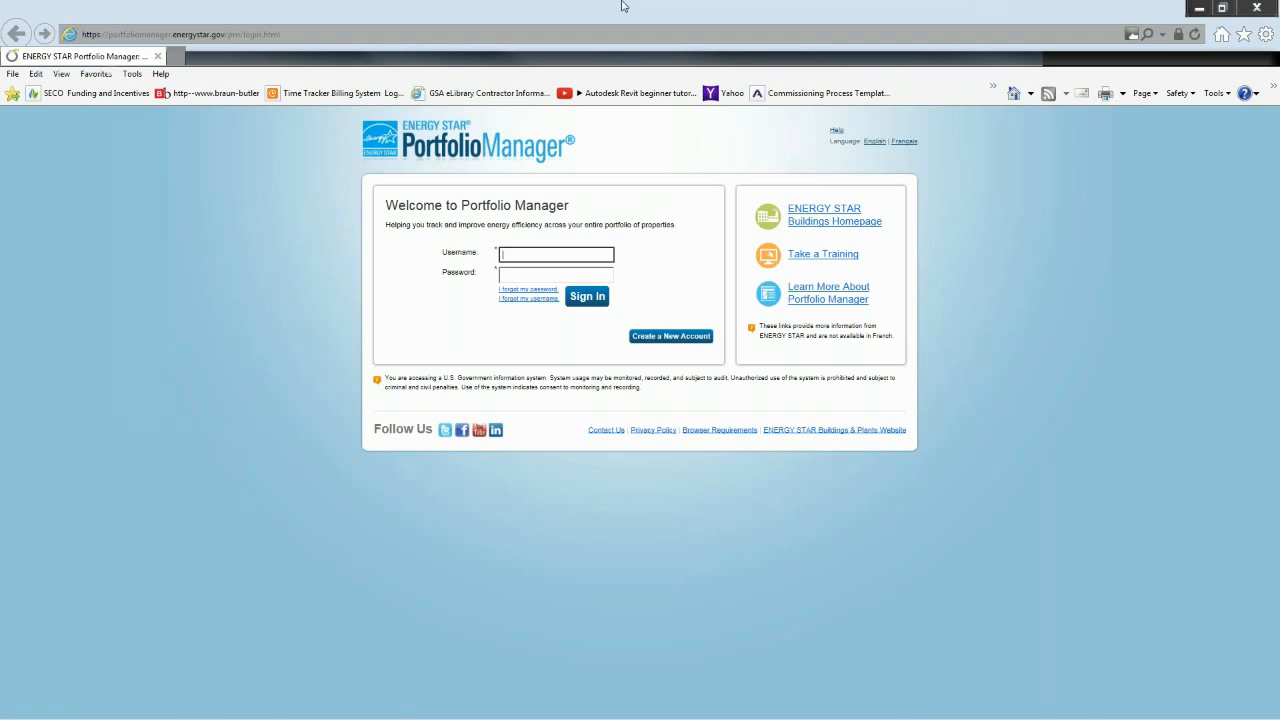
pyautogui.click(550, 254)
pyautogui.press('Tab')
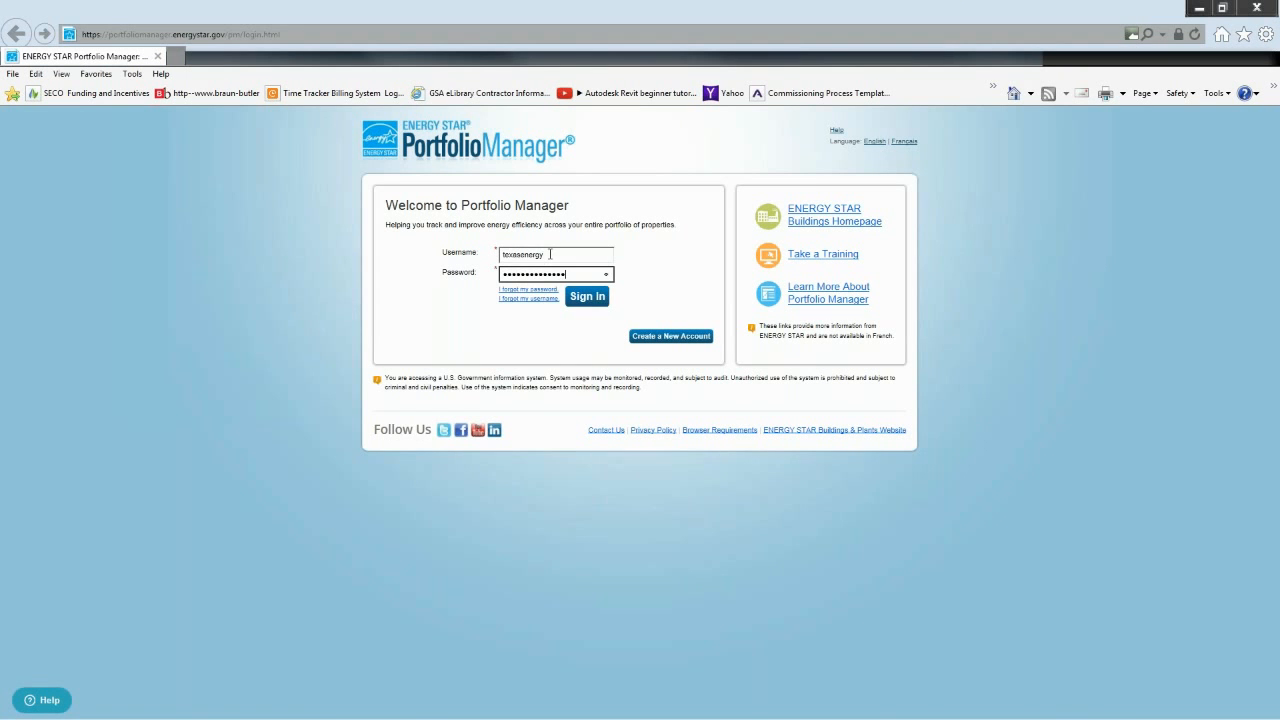
pyautogui.press('Return')
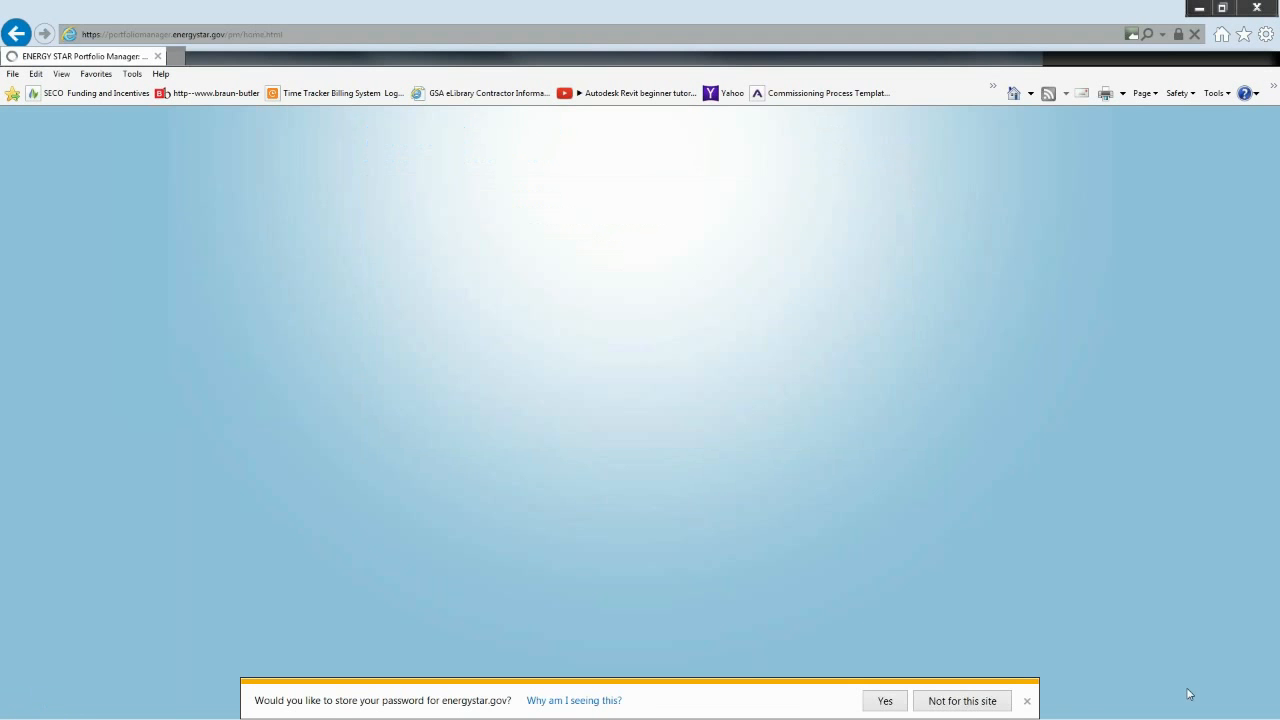
pyautogui.click(962, 699)
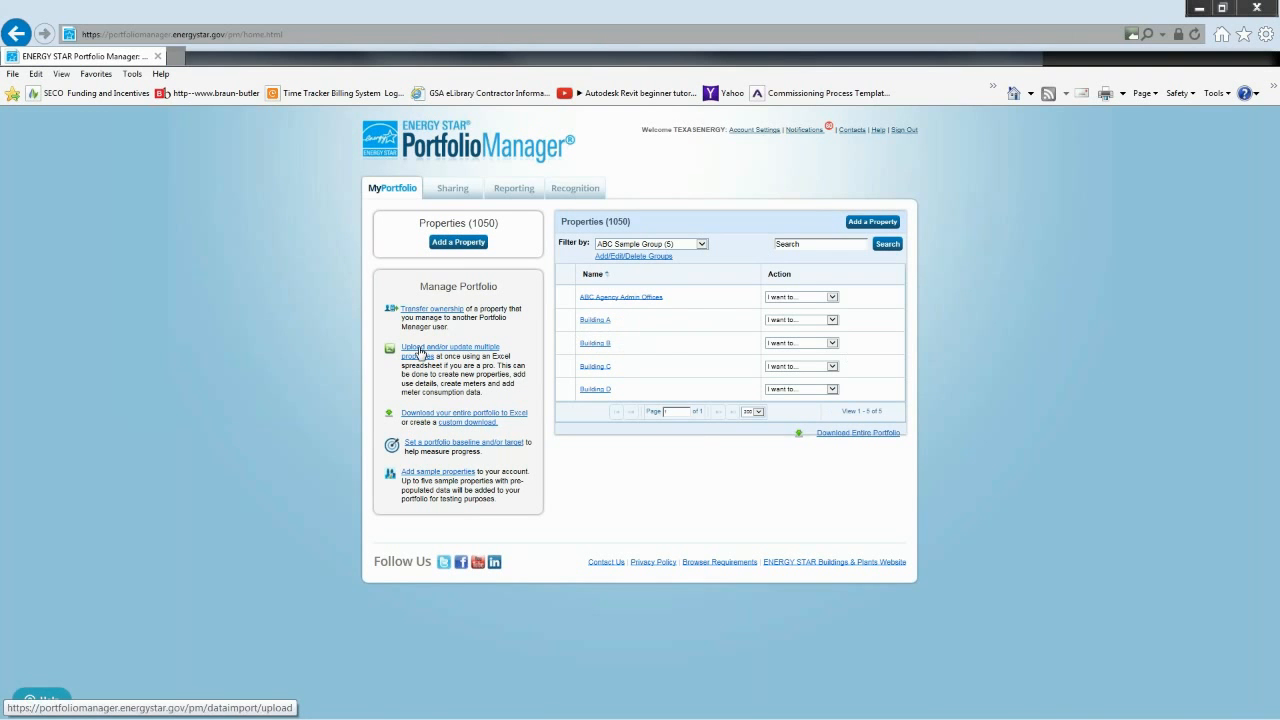
# - Open Building A from the property list in a separate tab and check its current ENERGY STAR score
pyautogui.middleClick(596, 321)
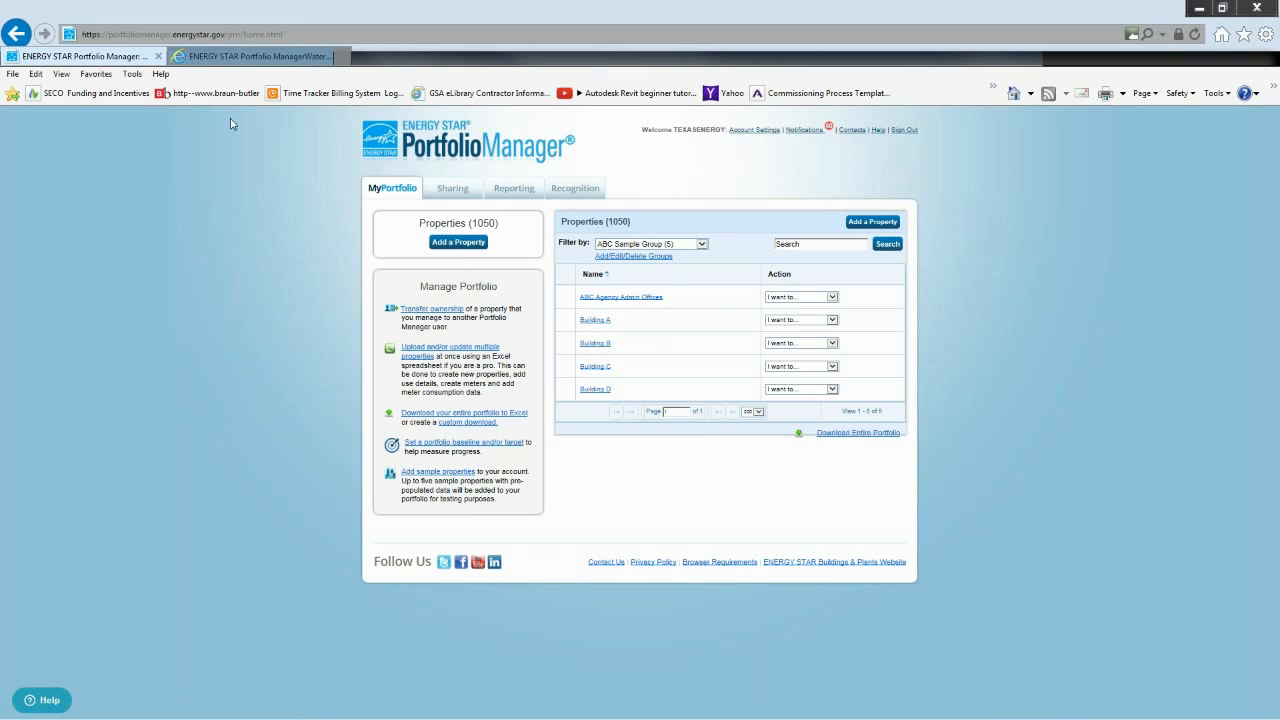
pyautogui.click(247, 57)
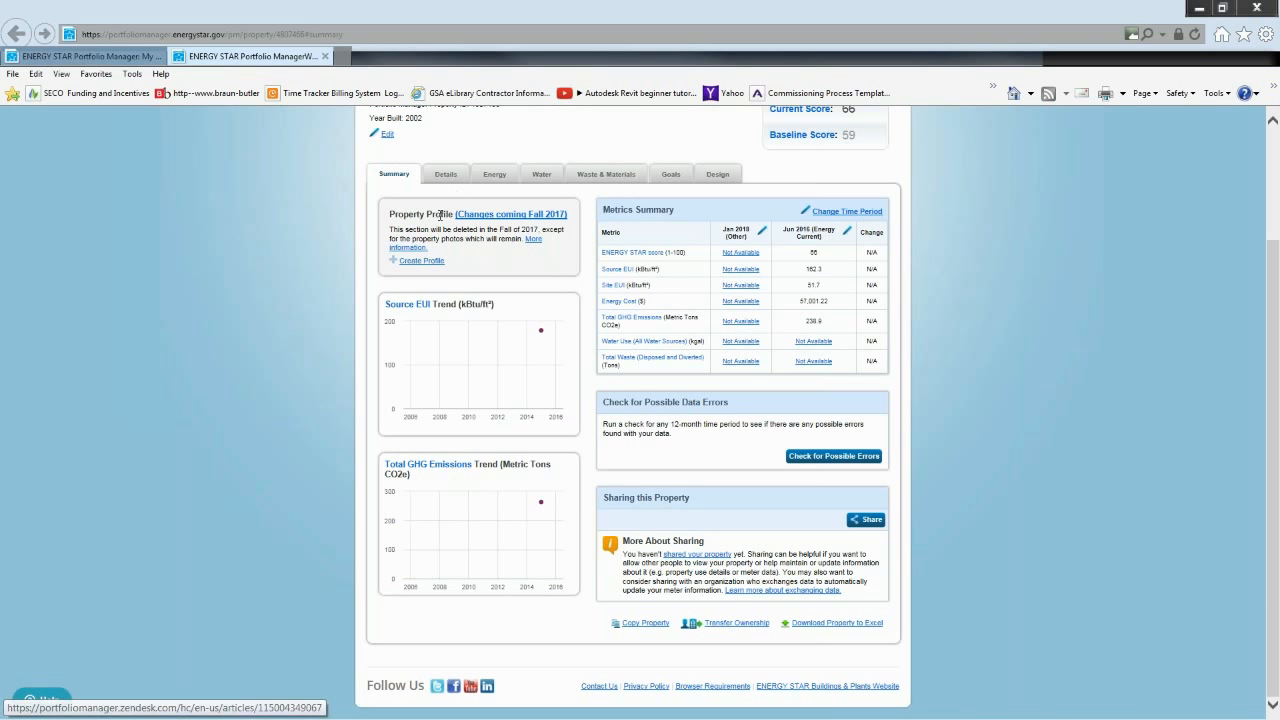
pyautogui.scroll(2, 610, 250)
pyautogui.scroll(-1, 607, 258)
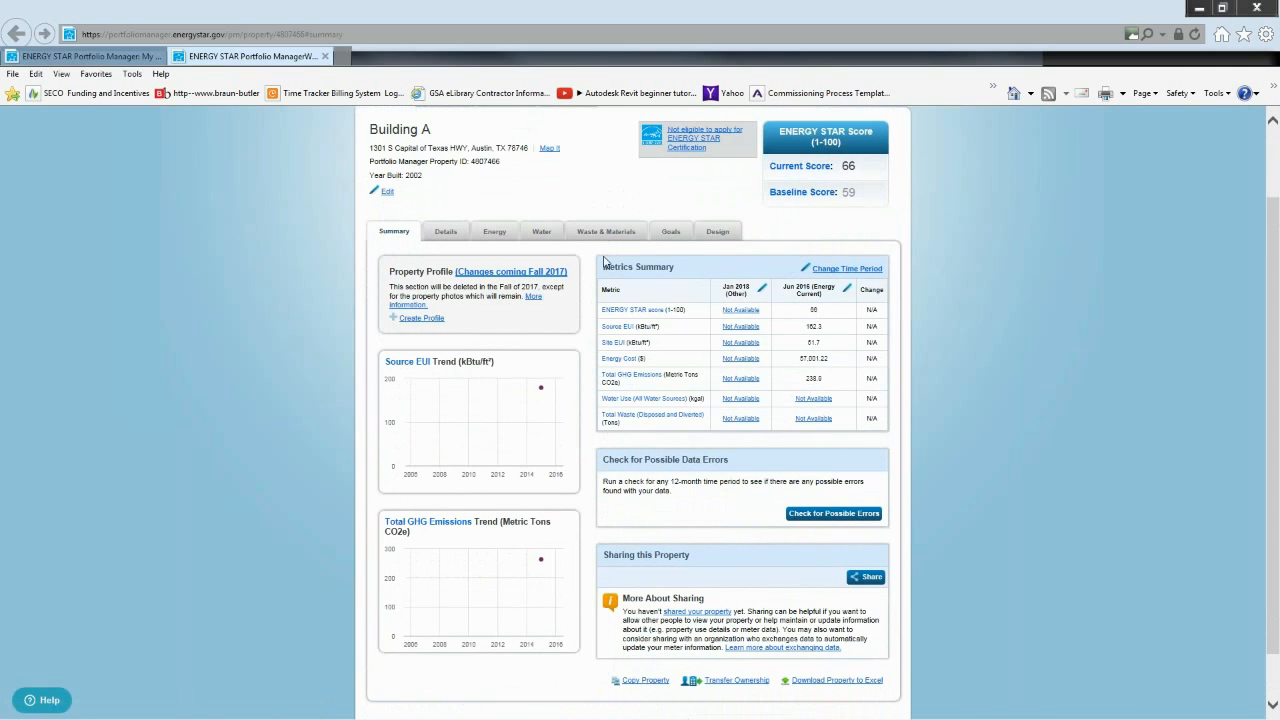
pyautogui.doubleClick(849, 166)
# - View Building A's property details and expand the Office Use entry to inspect its use details
pyautogui.click(454, 237)
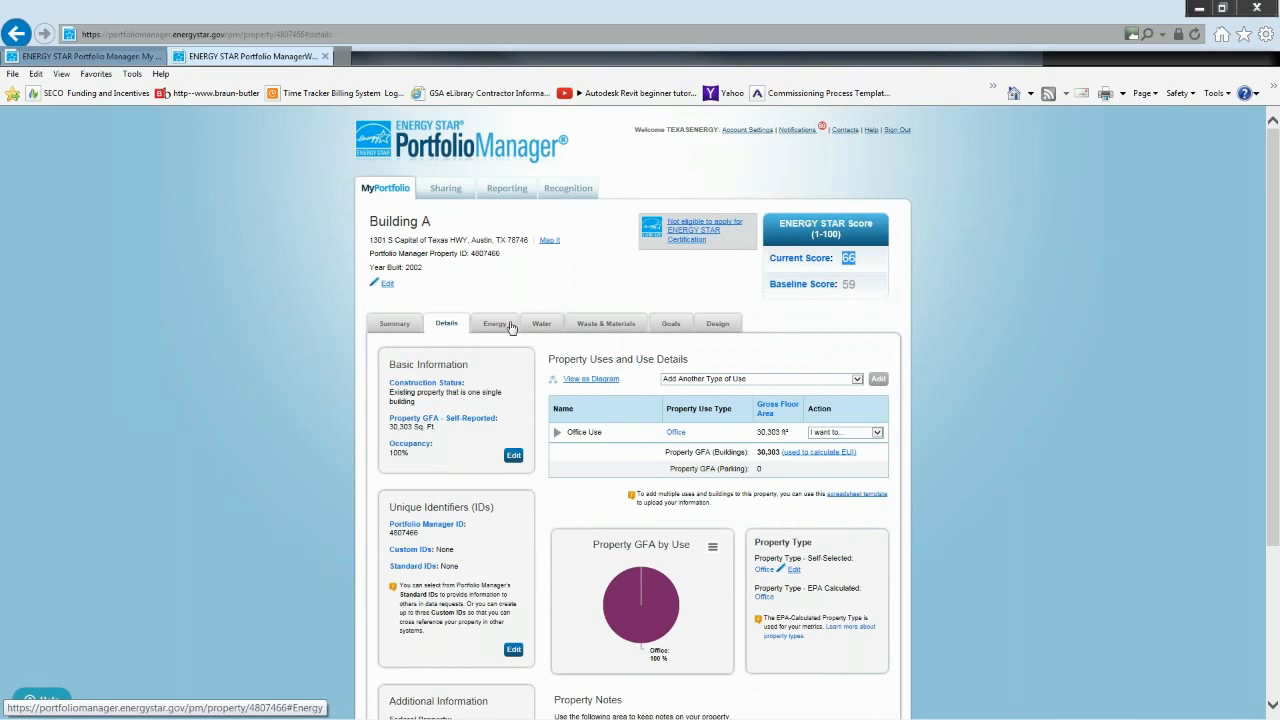
pyautogui.click(586, 433)
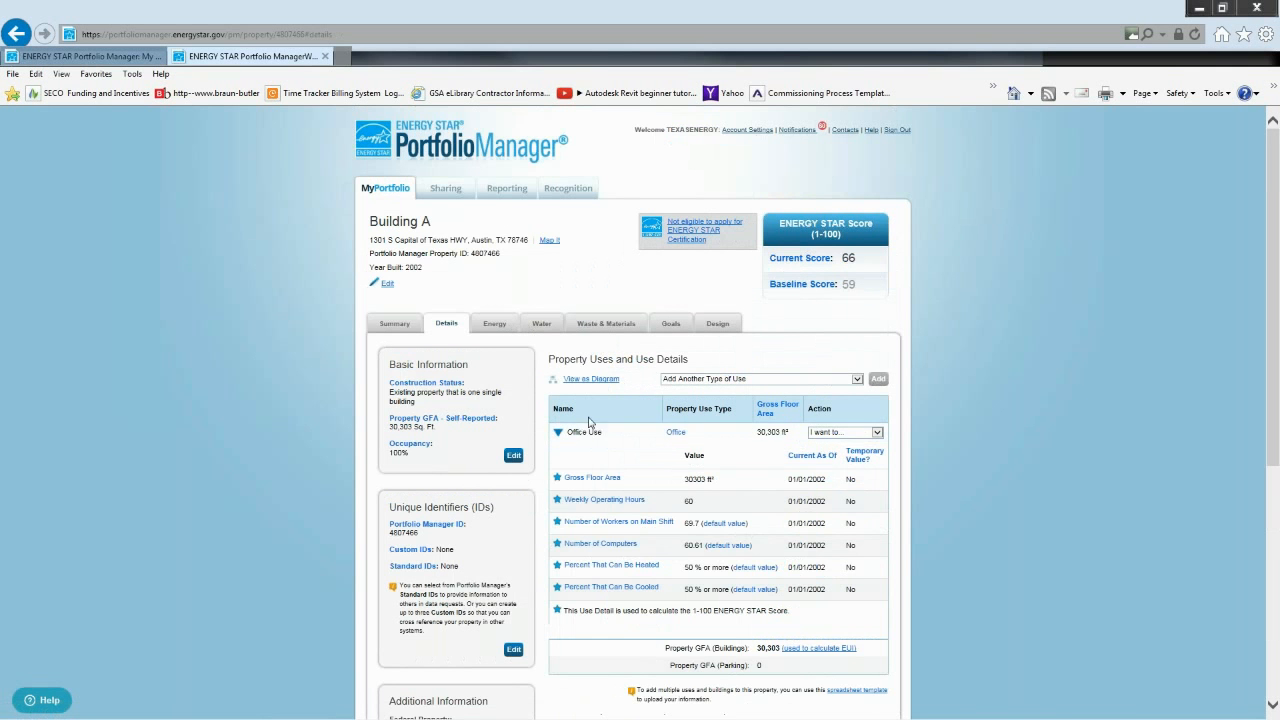
pyautogui.moveTo(597, 478)
# - Review Building A's energy information, including the monthly energy use chart and the meters used to compute metrics
pyautogui.click(493, 332)
pyautogui.scroll(-1, 679, 534)
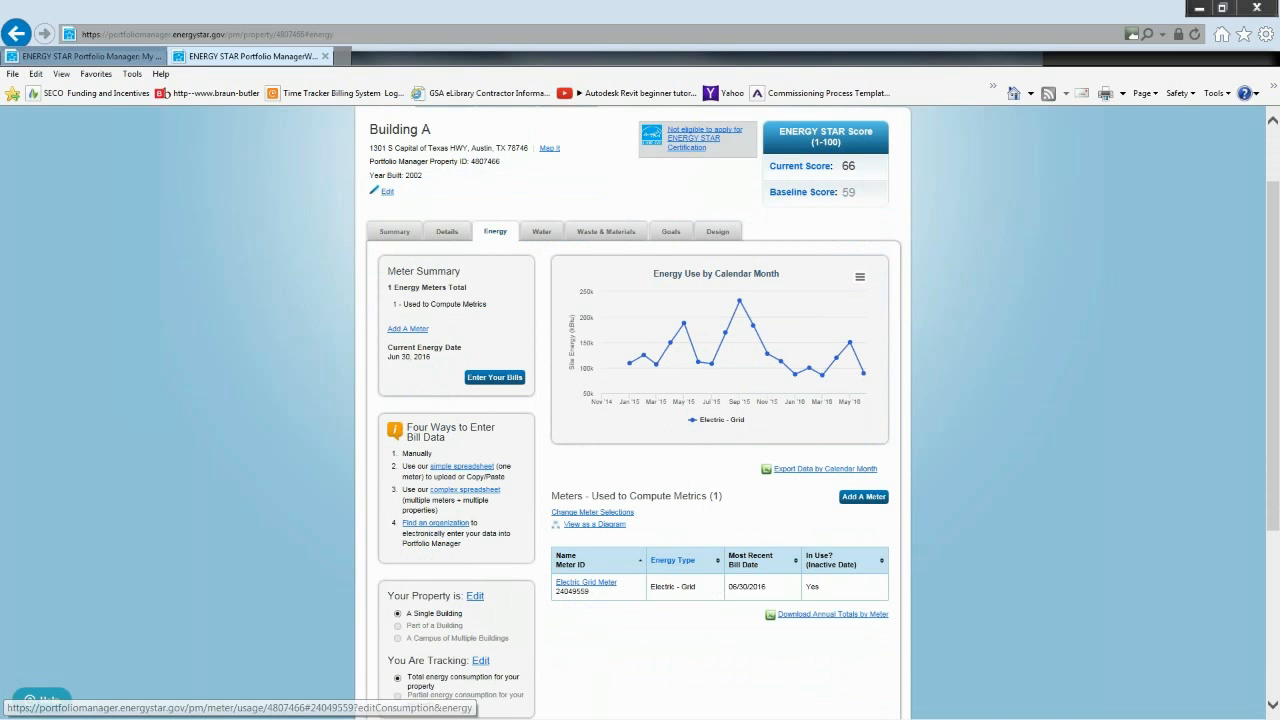
pyautogui.moveTo(652, 361)
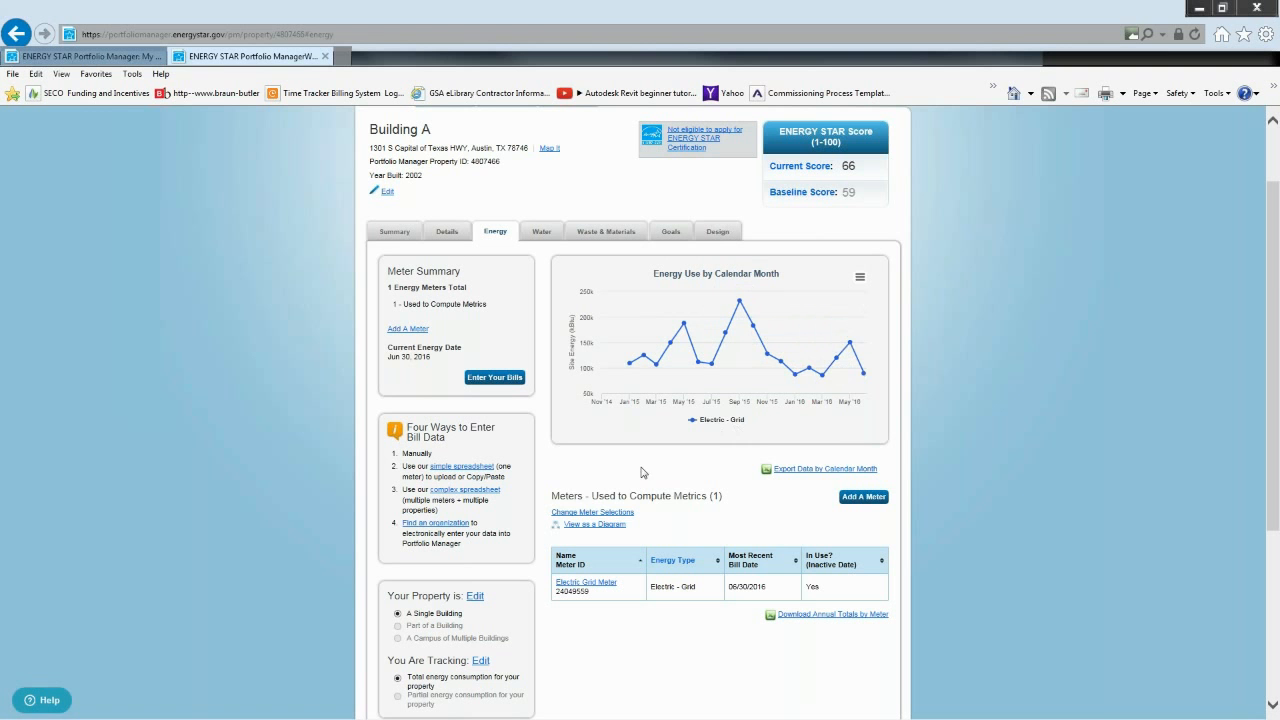
pyautogui.tripleClick(650, 496)
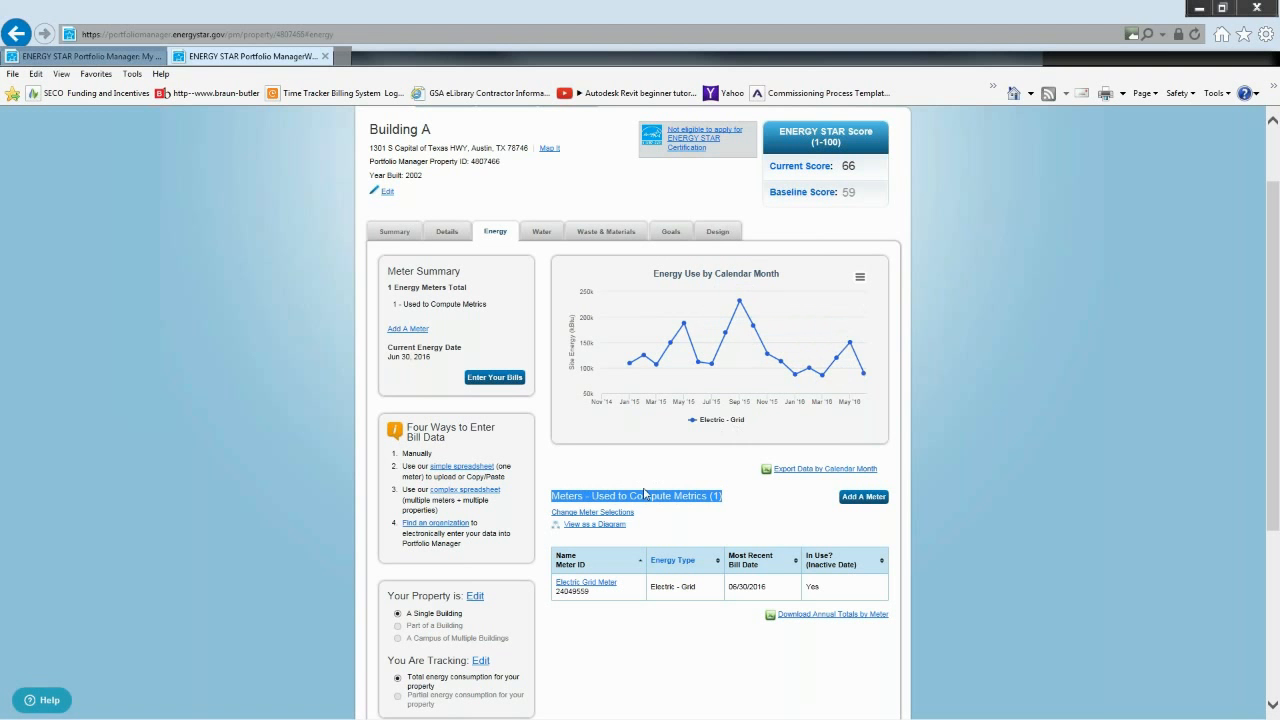
# - Return to the portfolio overview, go to uploading or updating multiple properties, and start a custom upload template for adding bills to existing meters
pyautogui.click(113, 60)
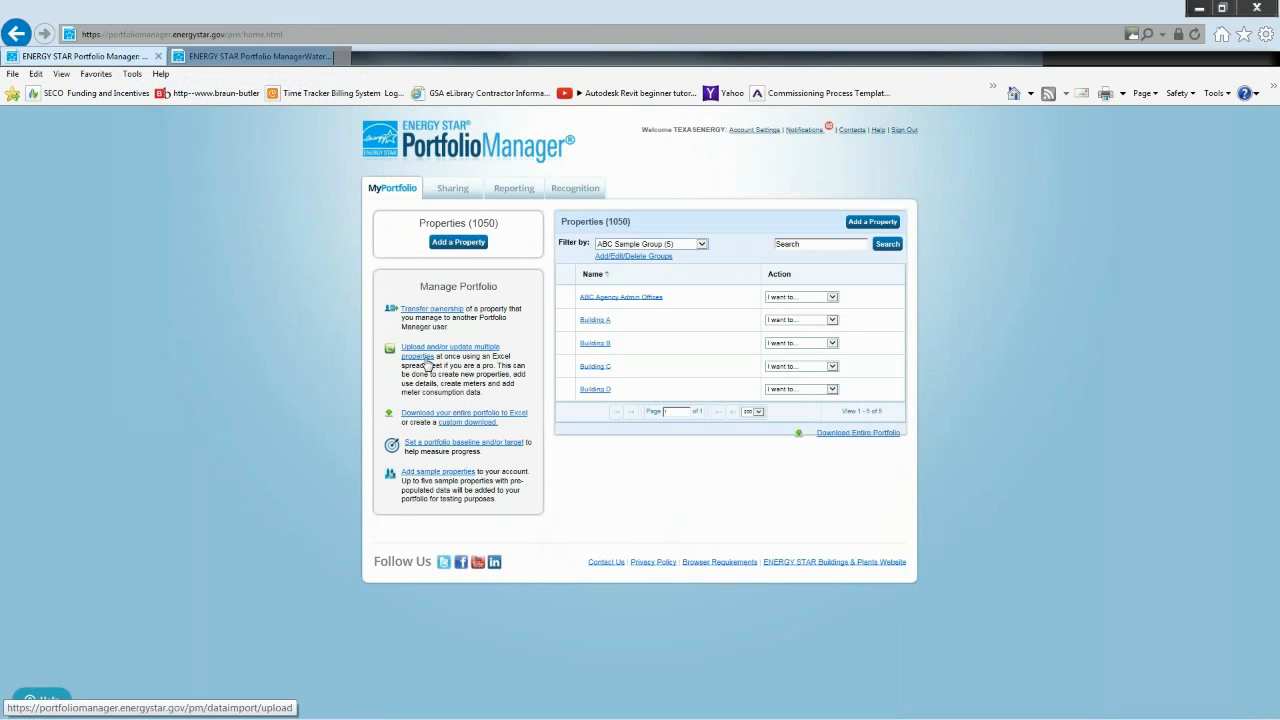
pyautogui.click(430, 355)
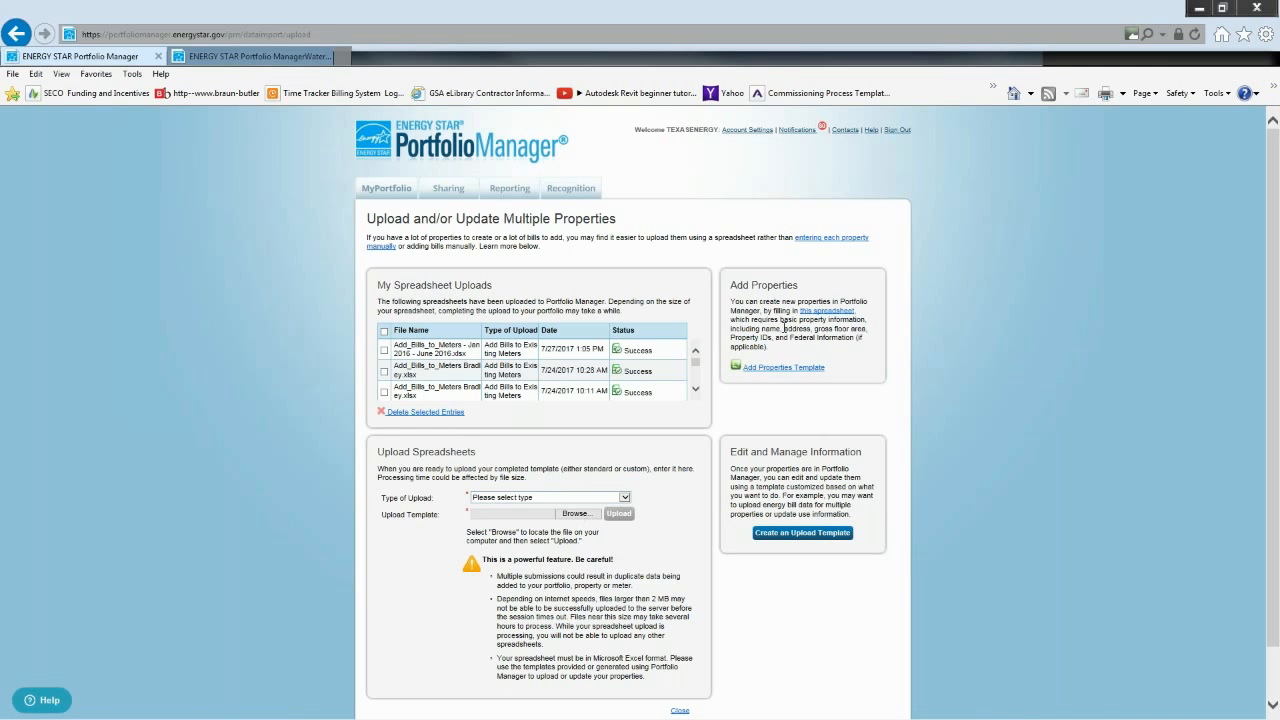
pyautogui.tripleClick(776, 331)
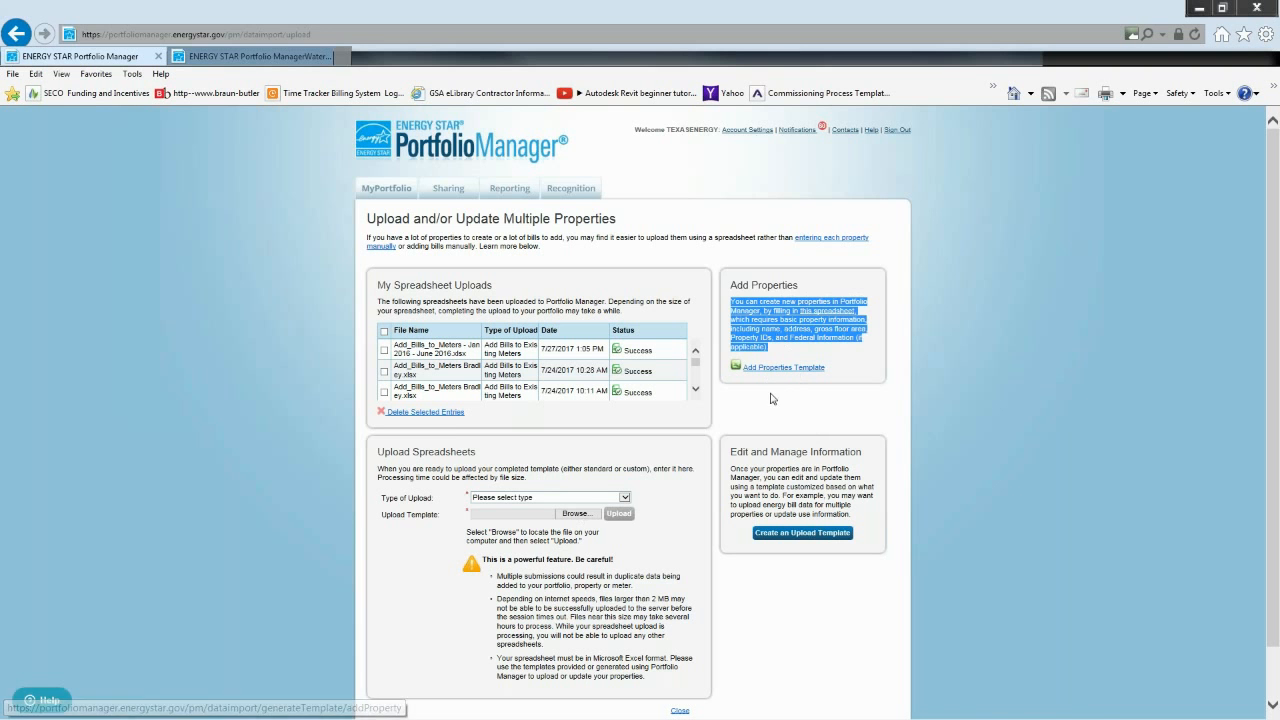
pyautogui.click(800, 470)
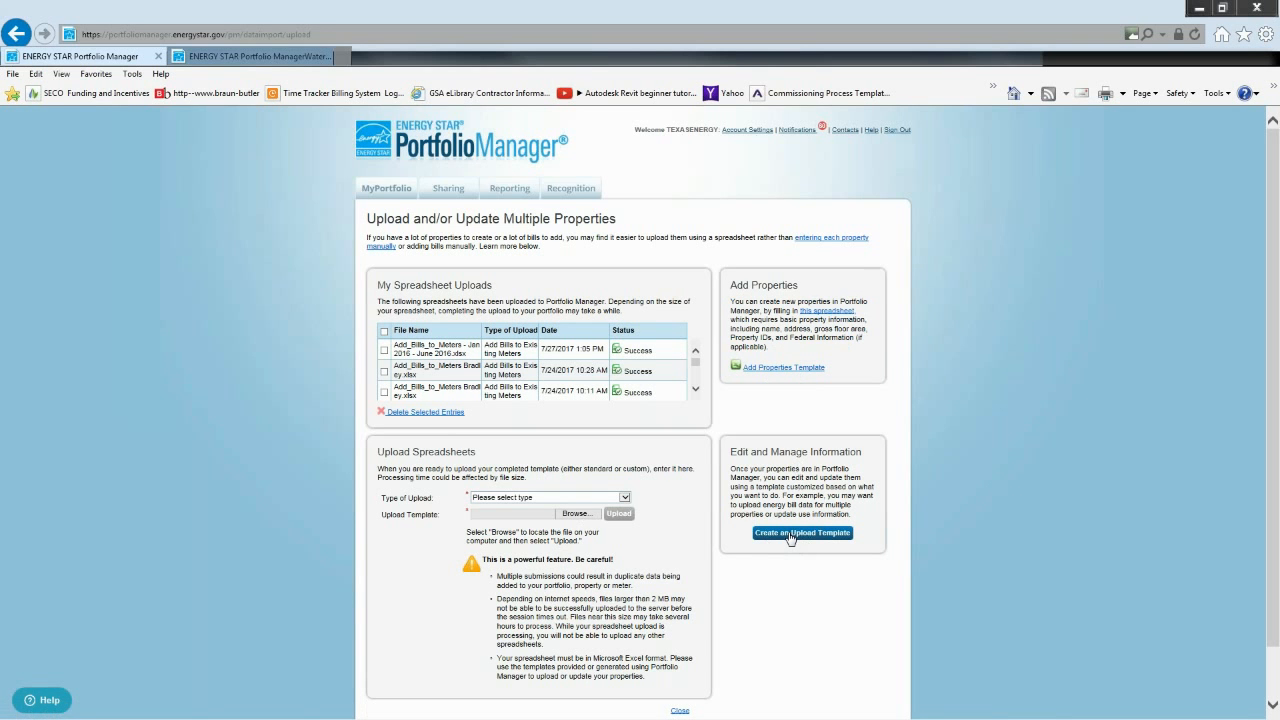
pyautogui.click(790, 536)
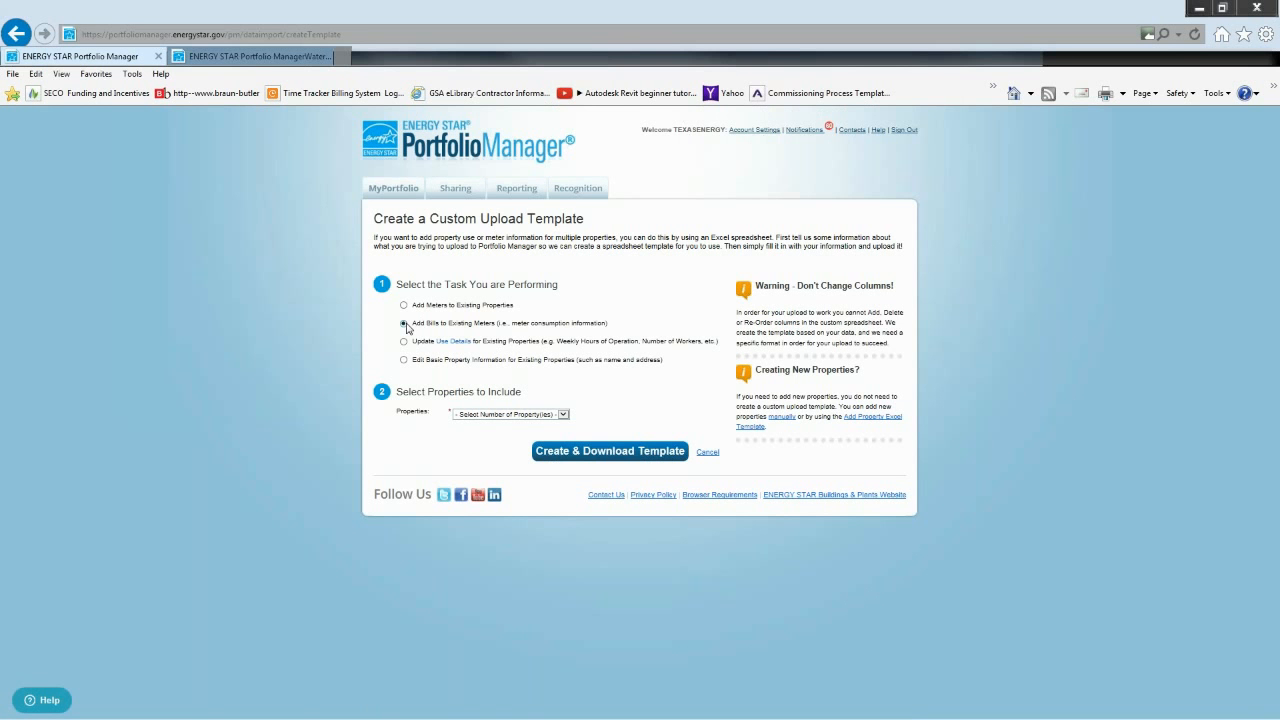
# - Set the template to include the properties in a group and choose ABC Sample Group
pyautogui.click(563, 414)
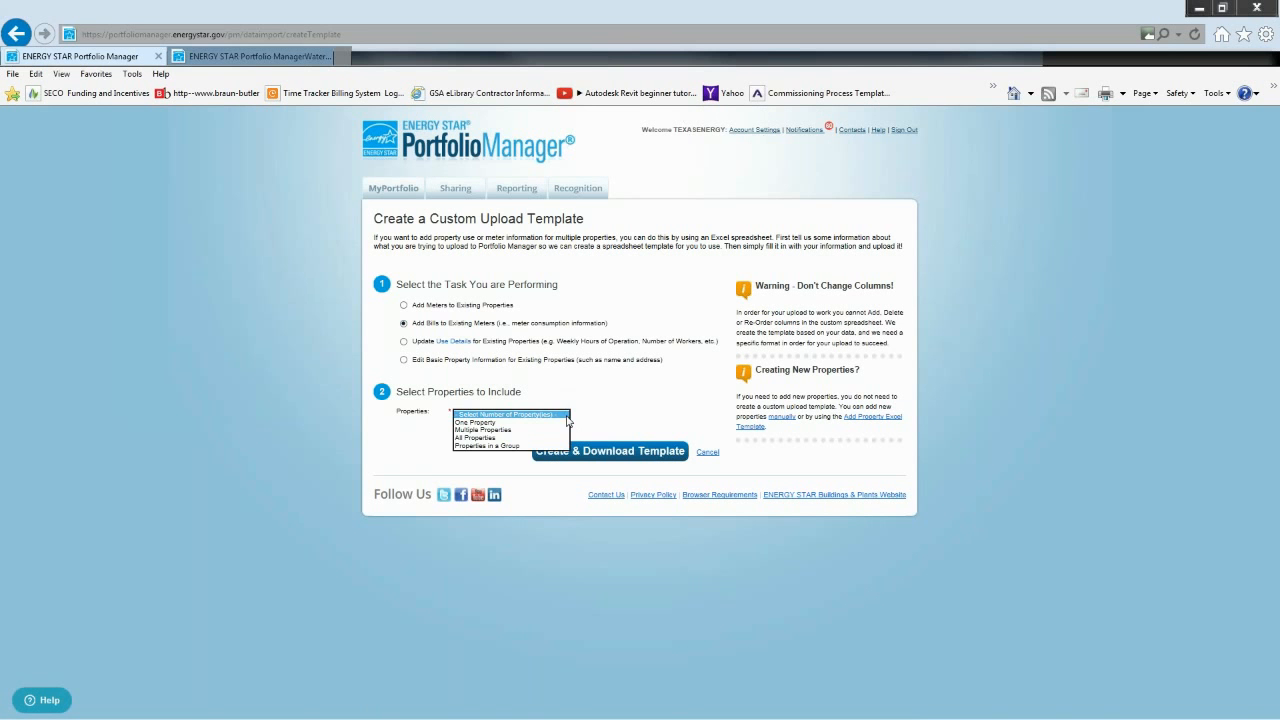
pyautogui.click(521, 446)
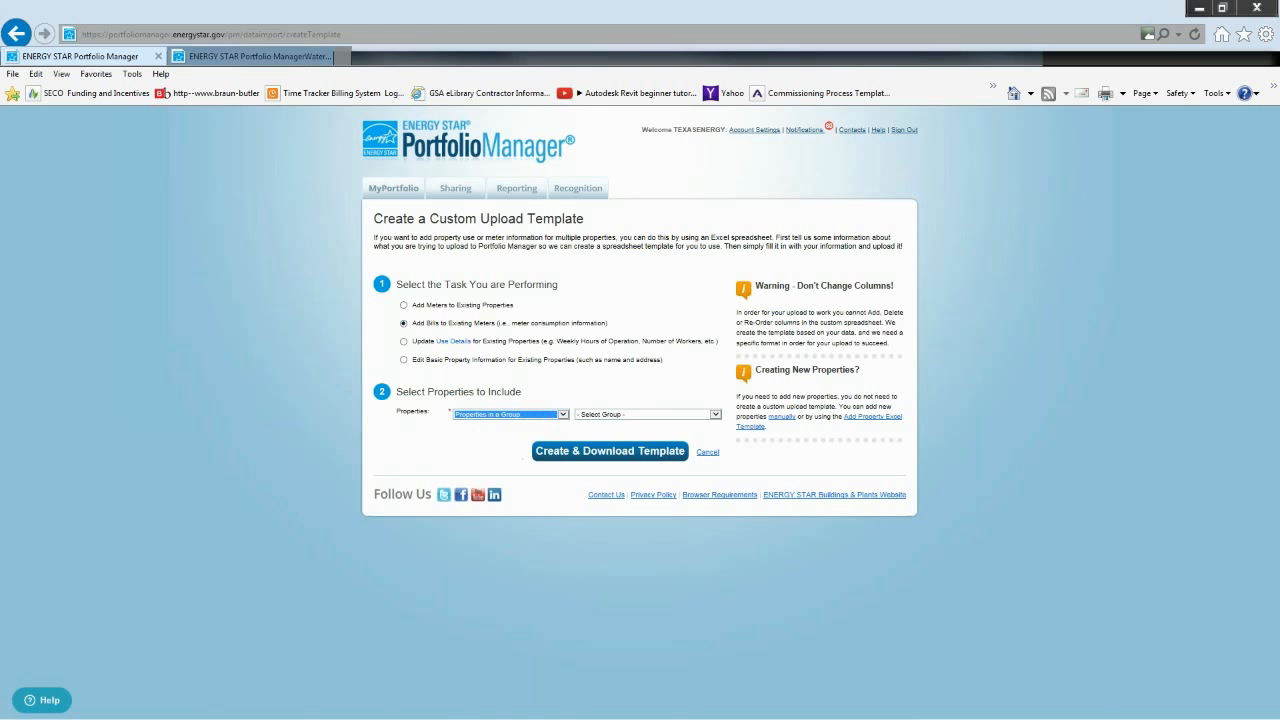
pyautogui.click(630, 420)
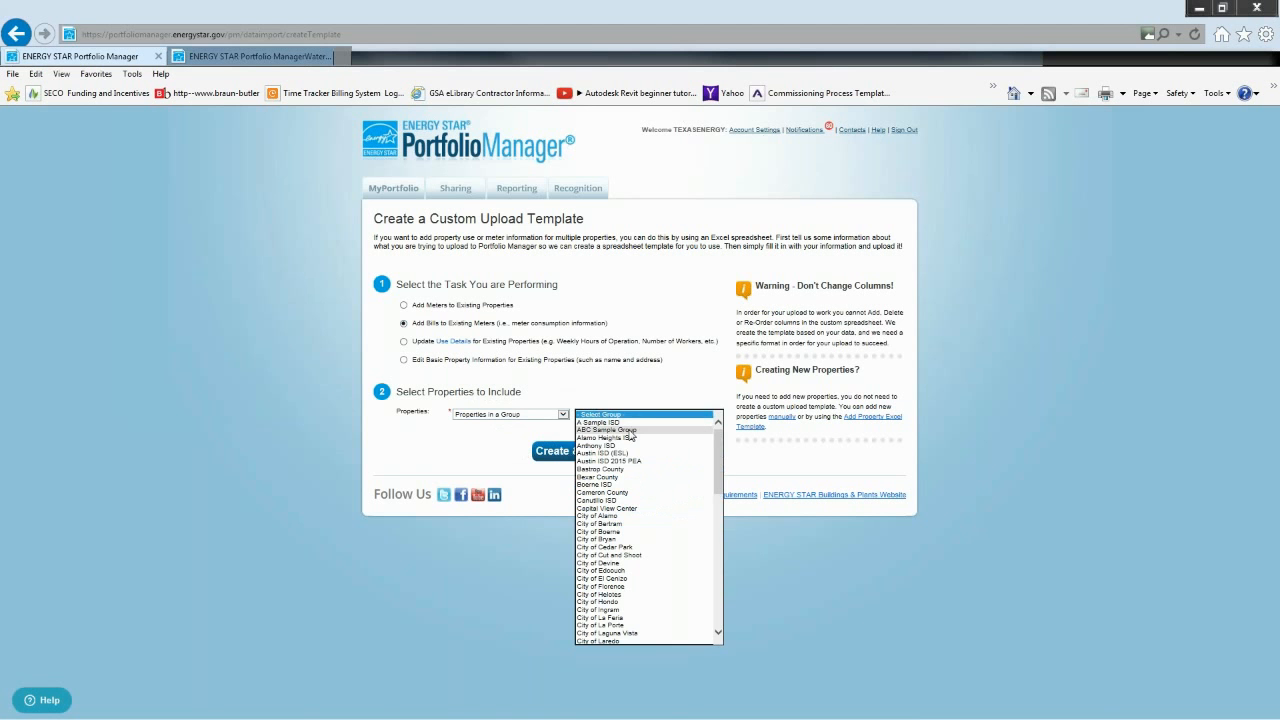
pyautogui.click(632, 430)
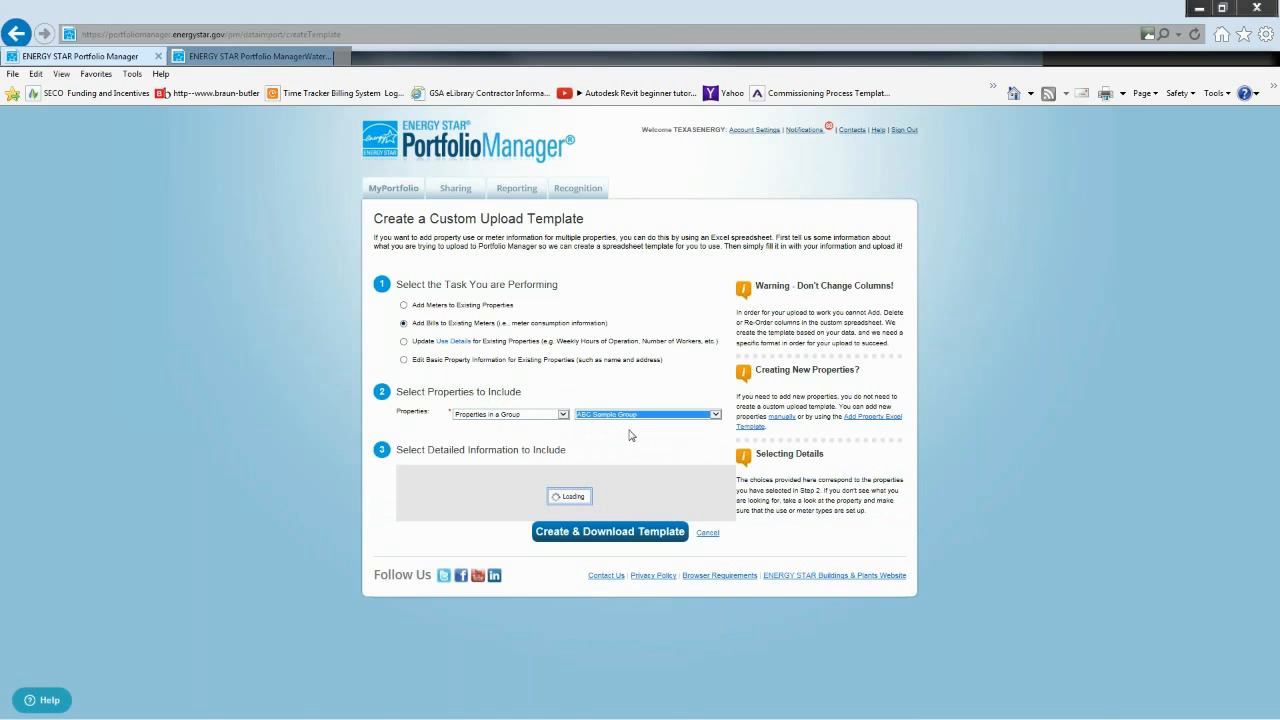
pyautogui.tripleClick(504, 451)
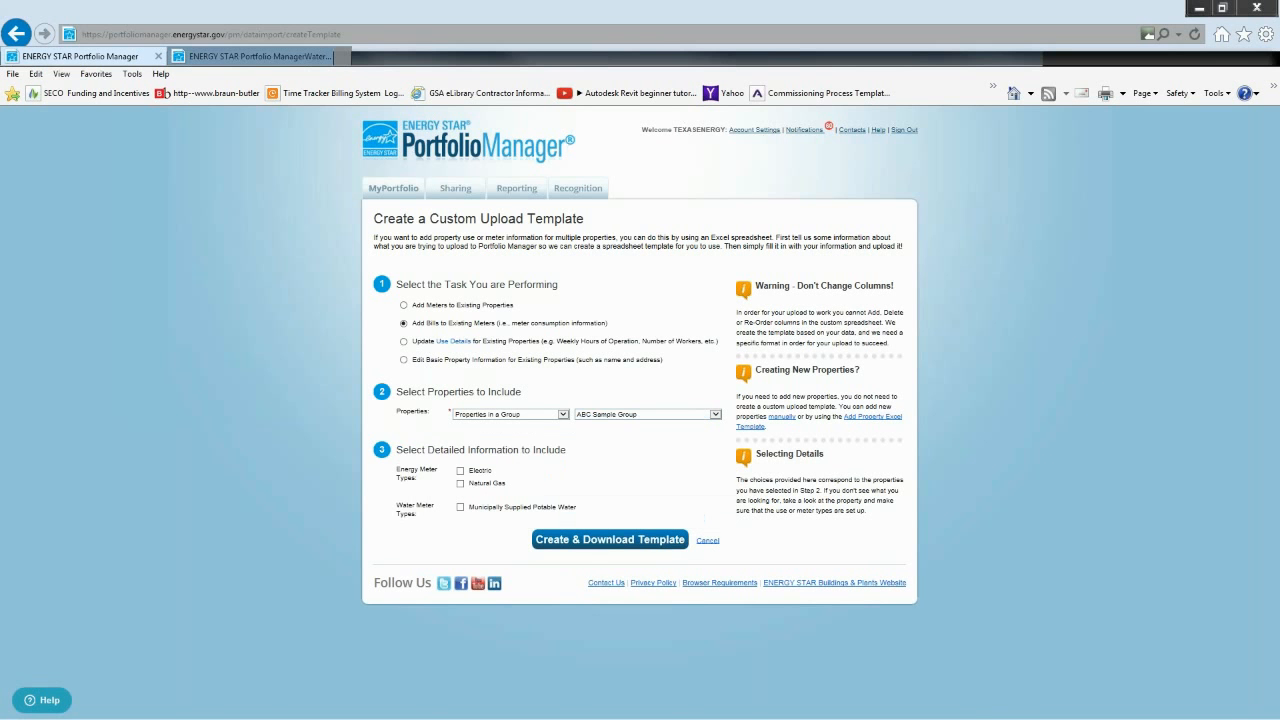
# - Include electric meters purchased from the grid and natural gas meters, with 6 bills per property for each type
pyautogui.click(460, 472)
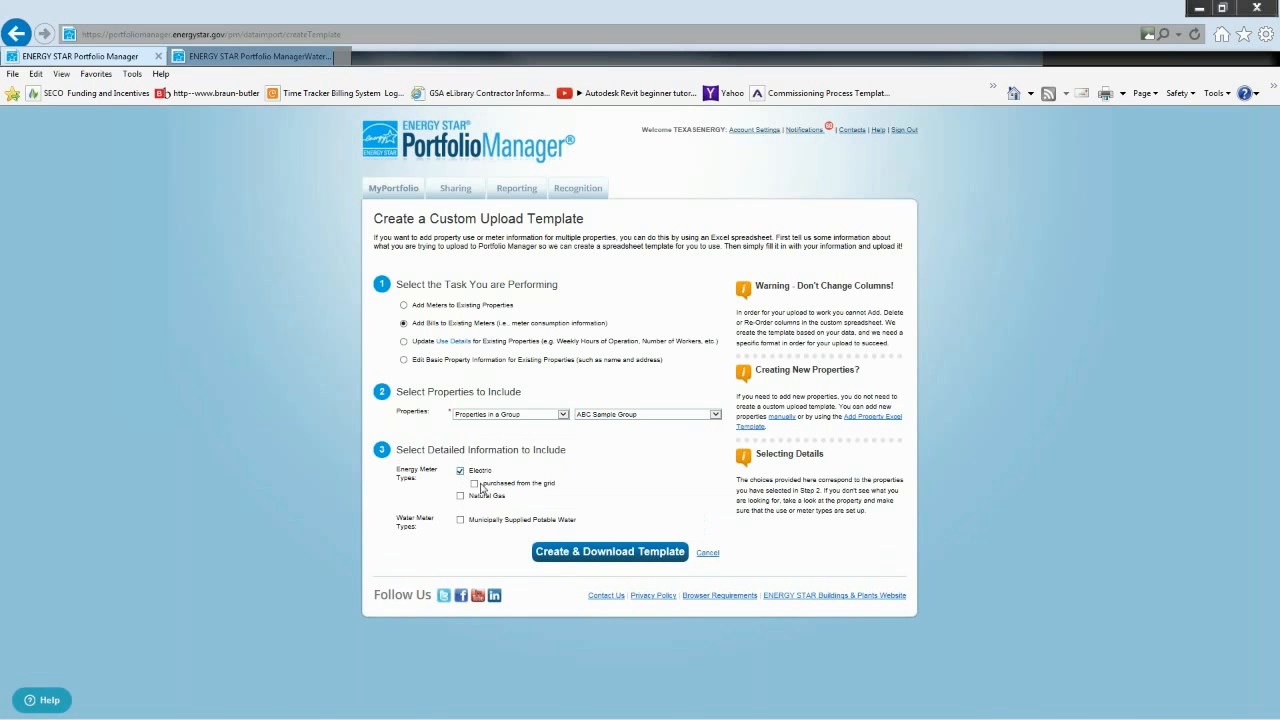
pyautogui.click(476, 484)
pyautogui.click(654, 497)
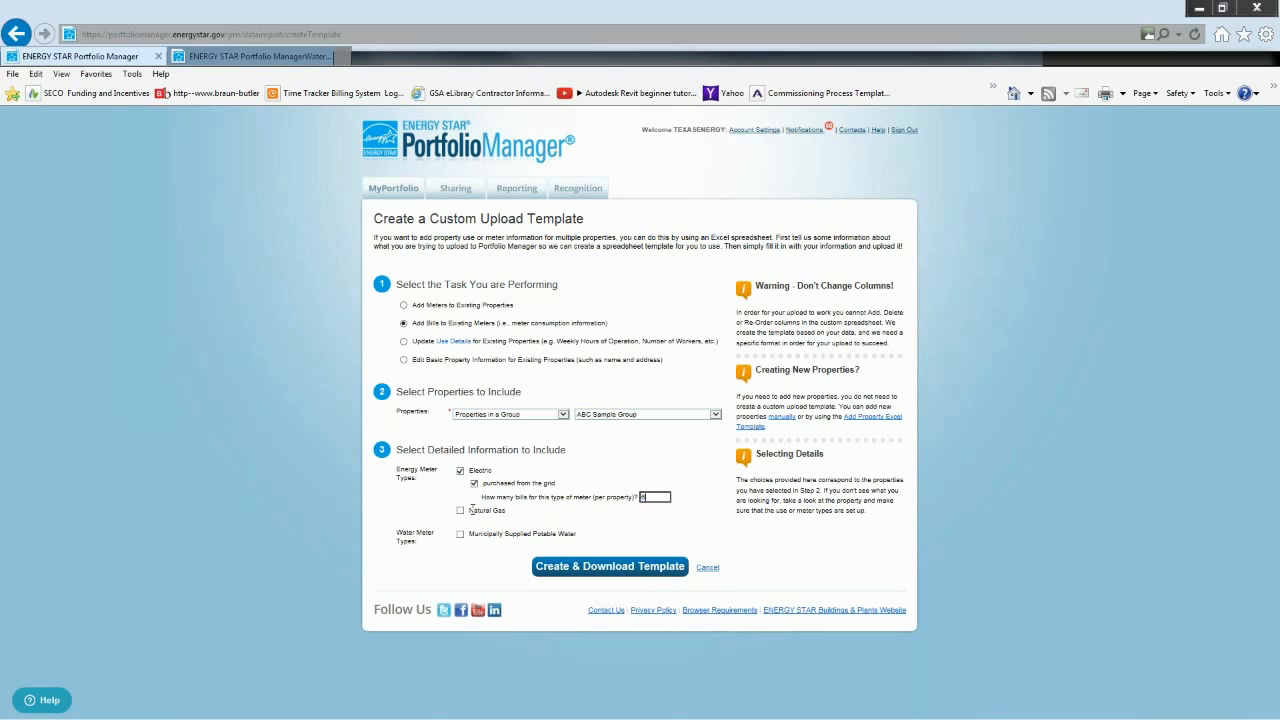
pyautogui.click(460, 511)
pyautogui.click(636, 525)
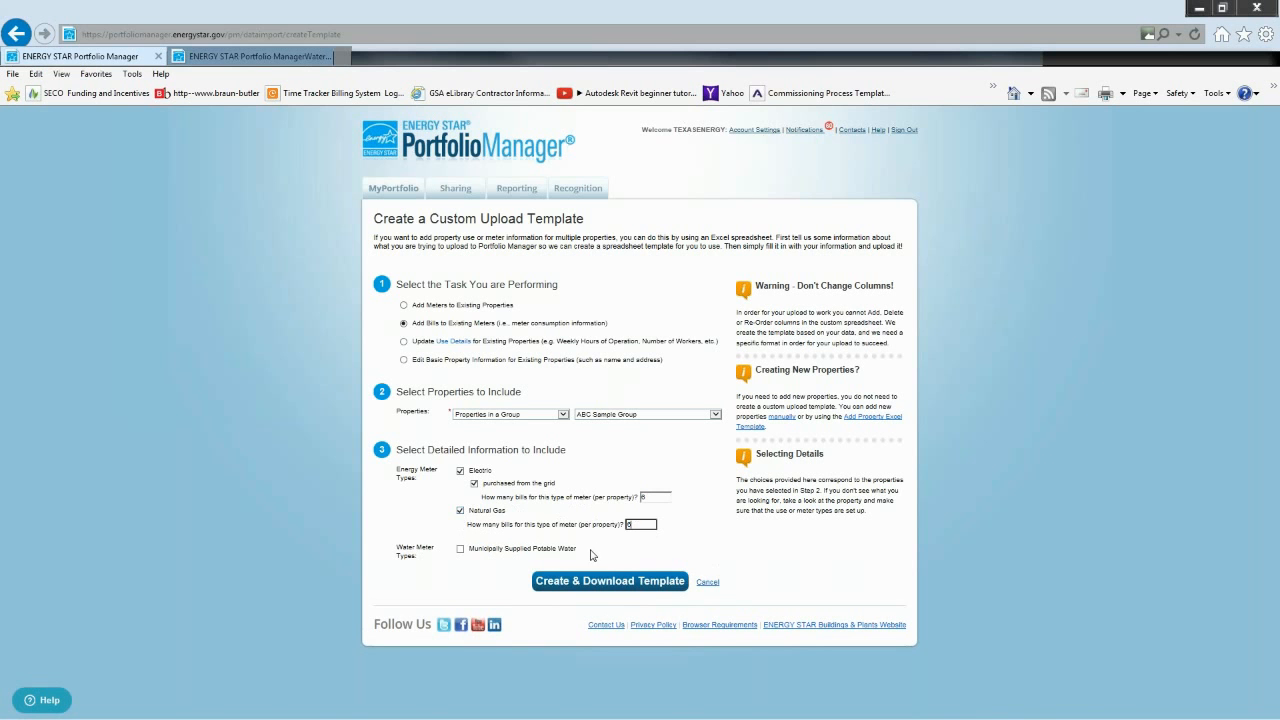
# - Include municipally supplied potable water meters of the mixed indoor/outdoor type, with 6 bills per property
pyautogui.click(460, 549)
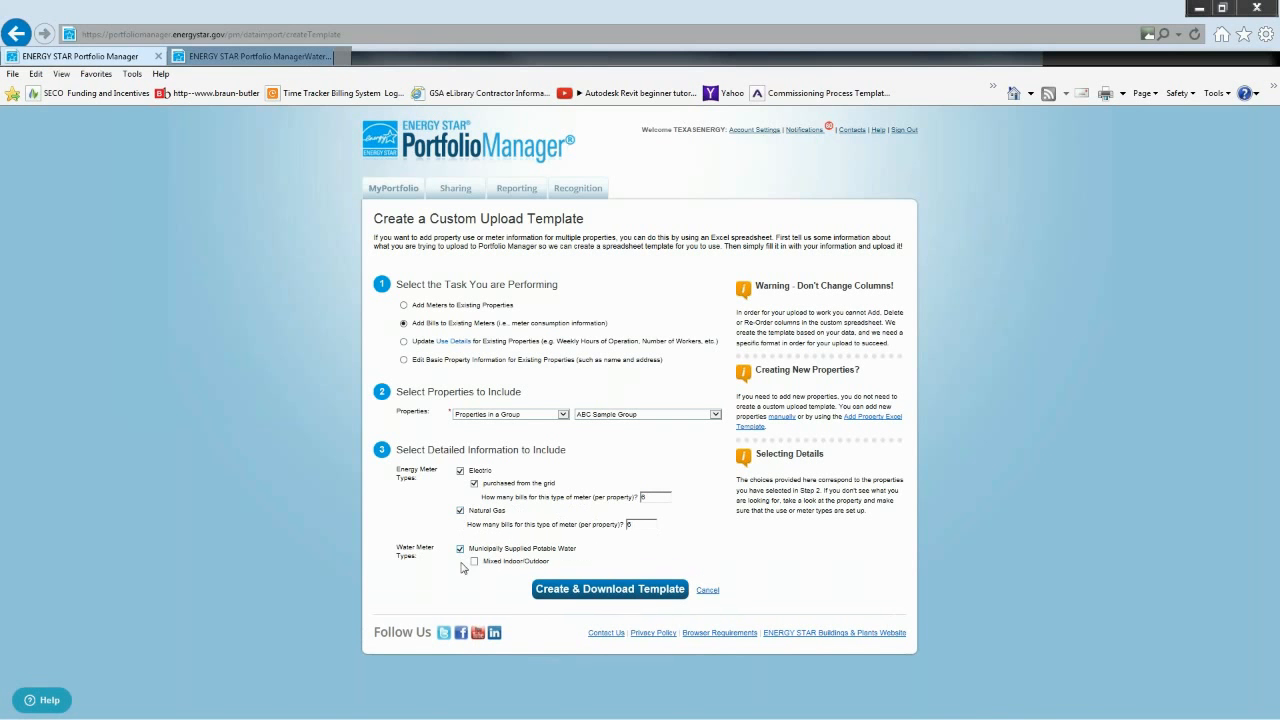
pyautogui.click(475, 562)
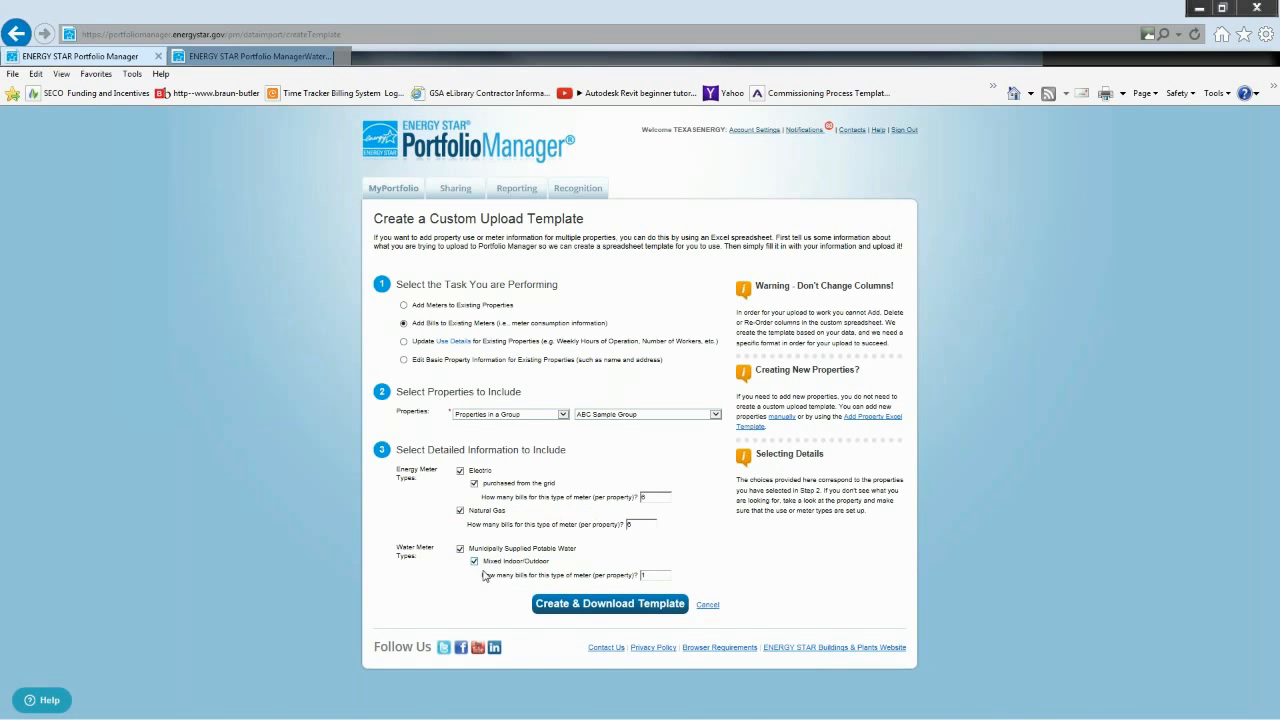
pyautogui.click(655, 577)
pyautogui.press('BackSpace')
pyautogui.write('6')
# - Create and download the upload template, open Add_Bills_to_Meters.xlsx in Excel, and read its instructions
pyautogui.click(617, 608)
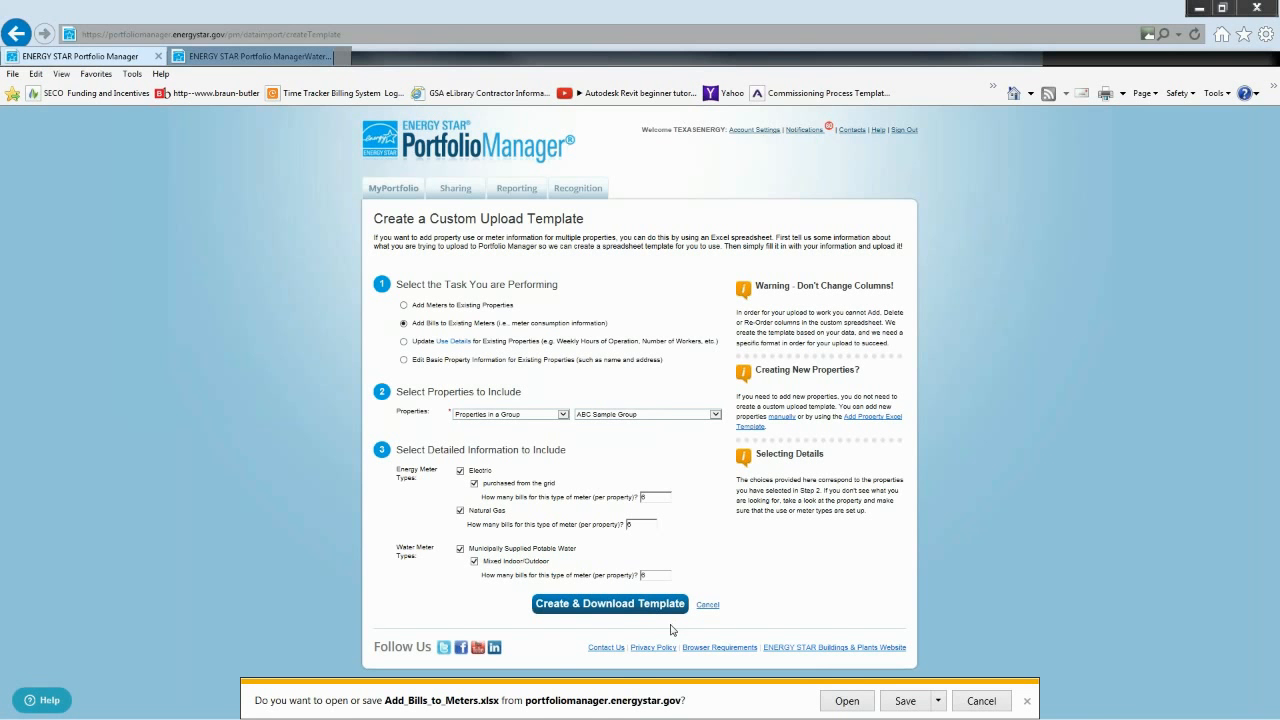
pyautogui.click(859, 703)
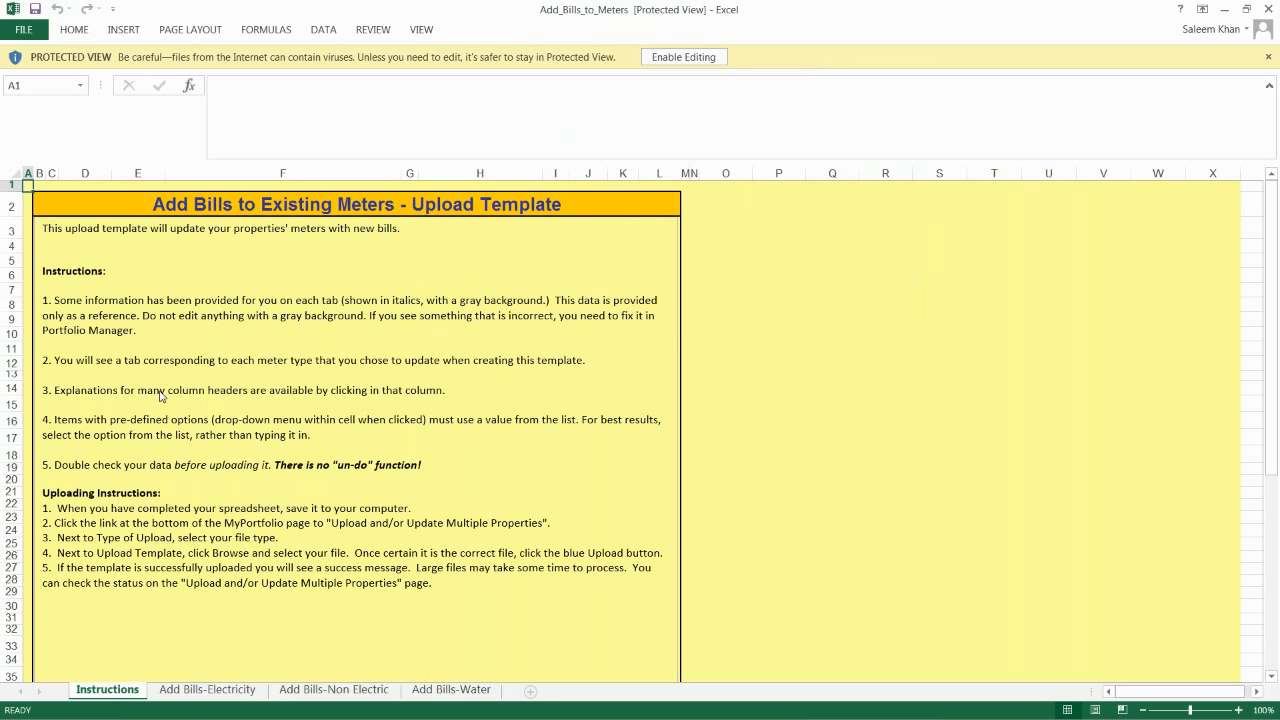
pyautogui.click(112, 273)
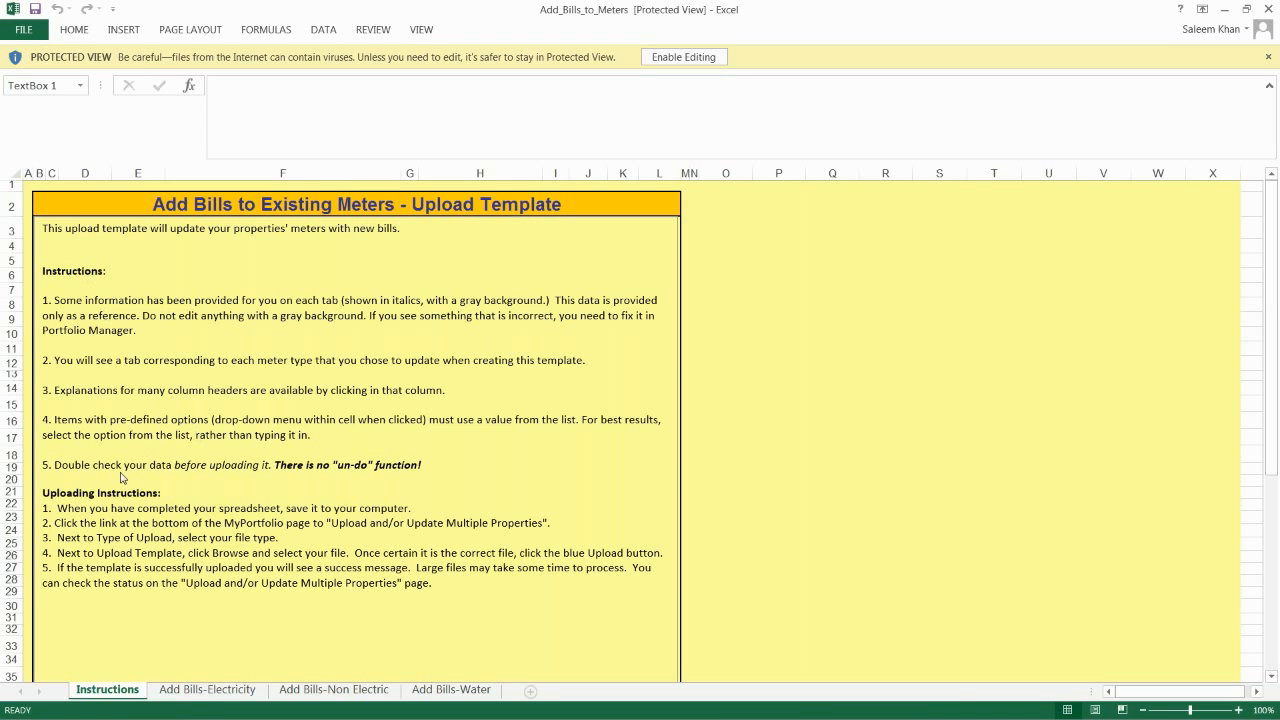
# - Examine the pre-filled, required and optional columns of the Add Bills-Electricity sheet, including the first meter's last bill start date in G2
pyautogui.click(216, 694)
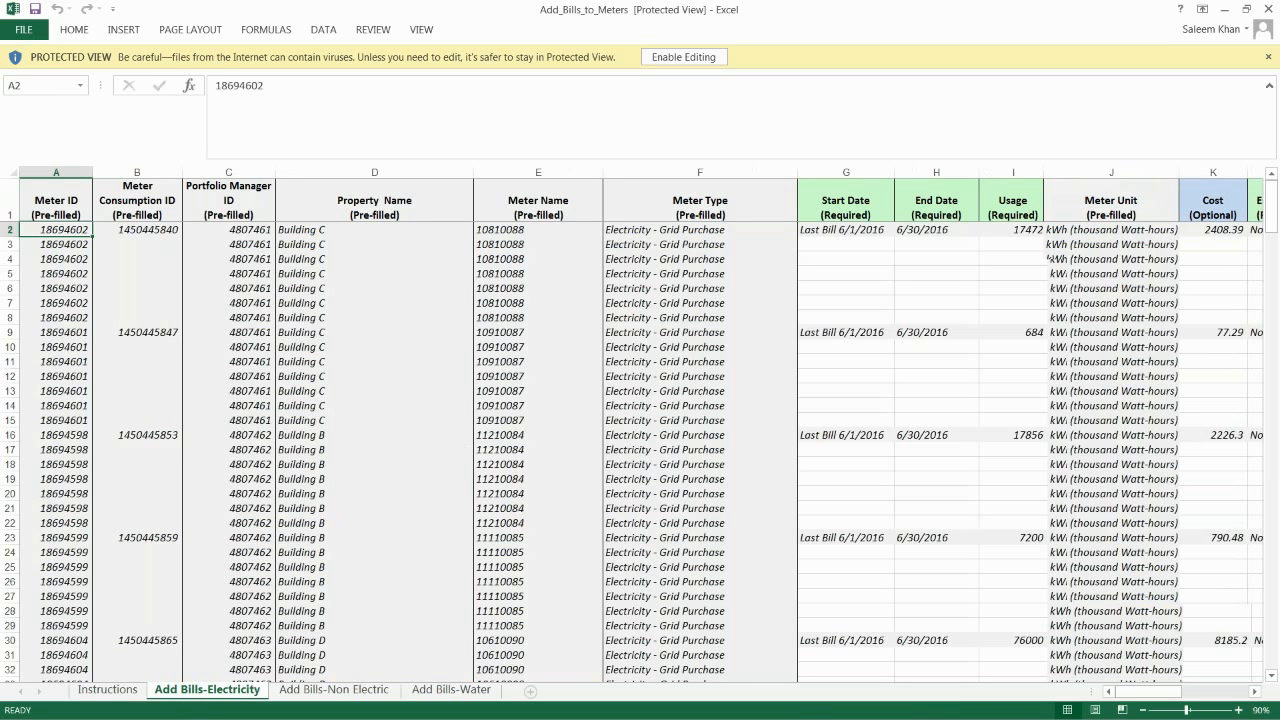
pyautogui.hscroll(1, 225, 418)
pyautogui.hscroll(-1, 233, 415)
pyautogui.hscroll(2, 240, 412)
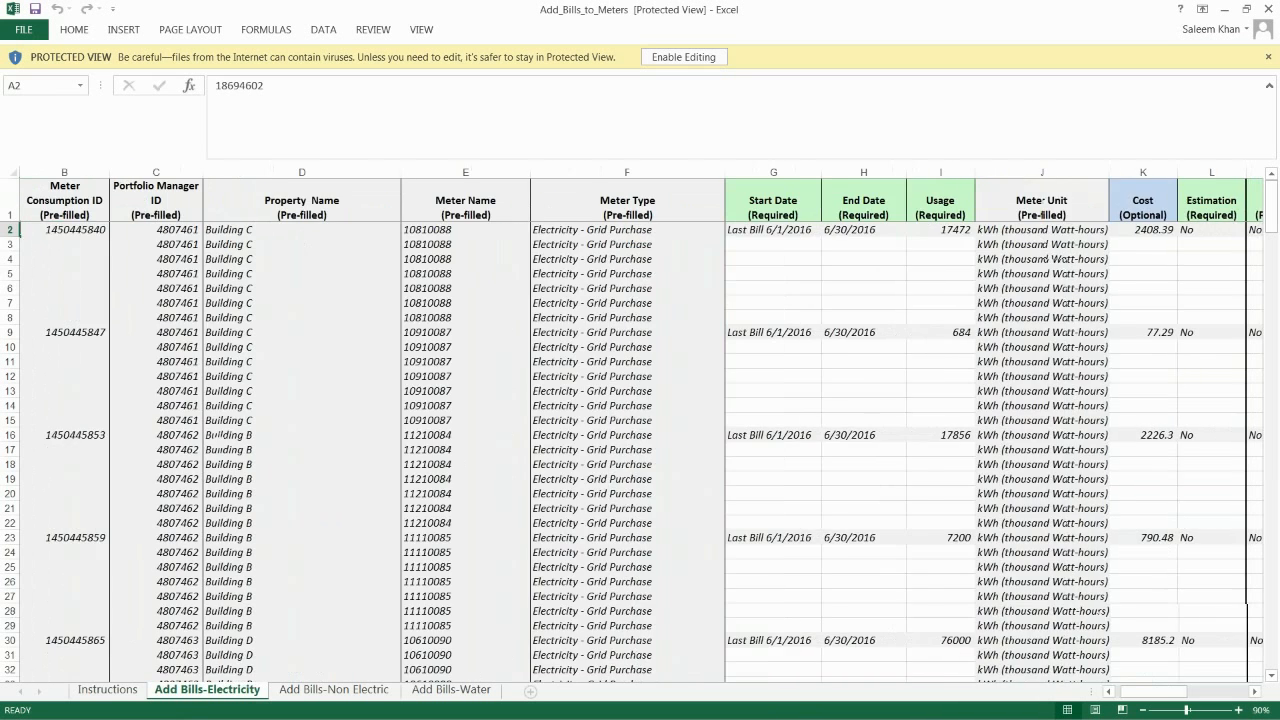
pyautogui.hscroll(1, 310, 410)
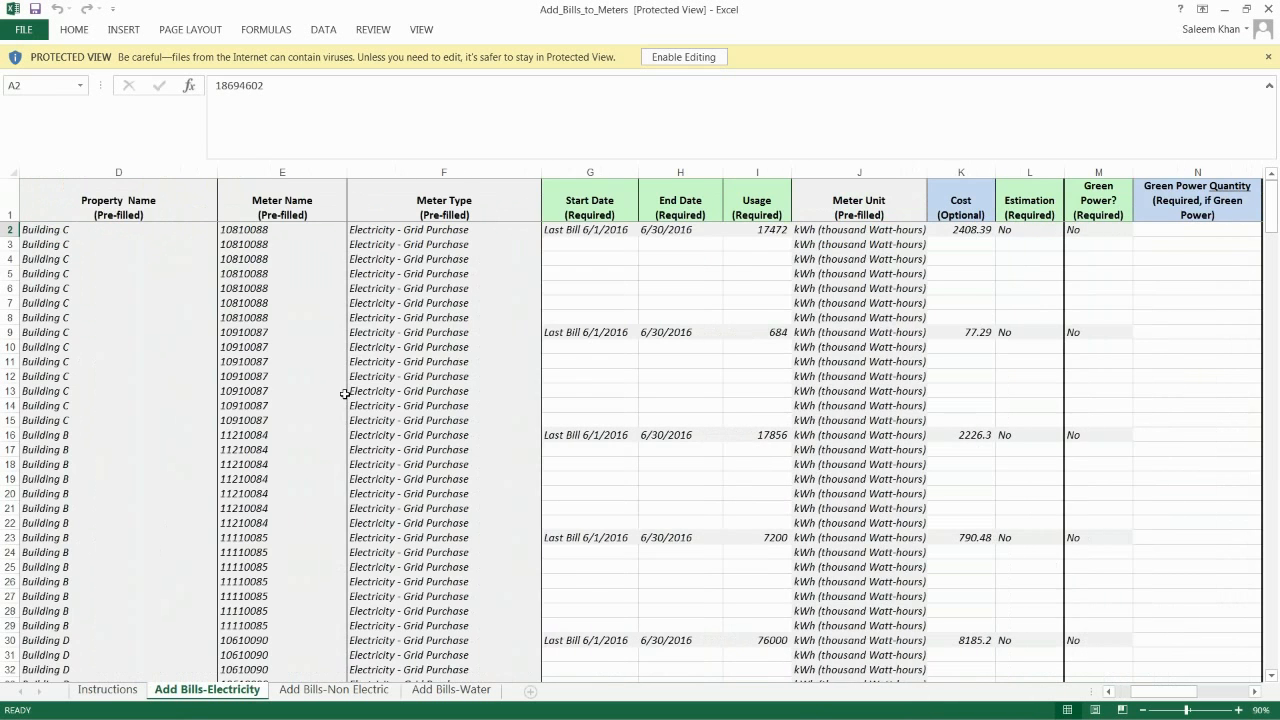
pyautogui.hscroll(1, 345, 394)
pyautogui.click(428, 229)
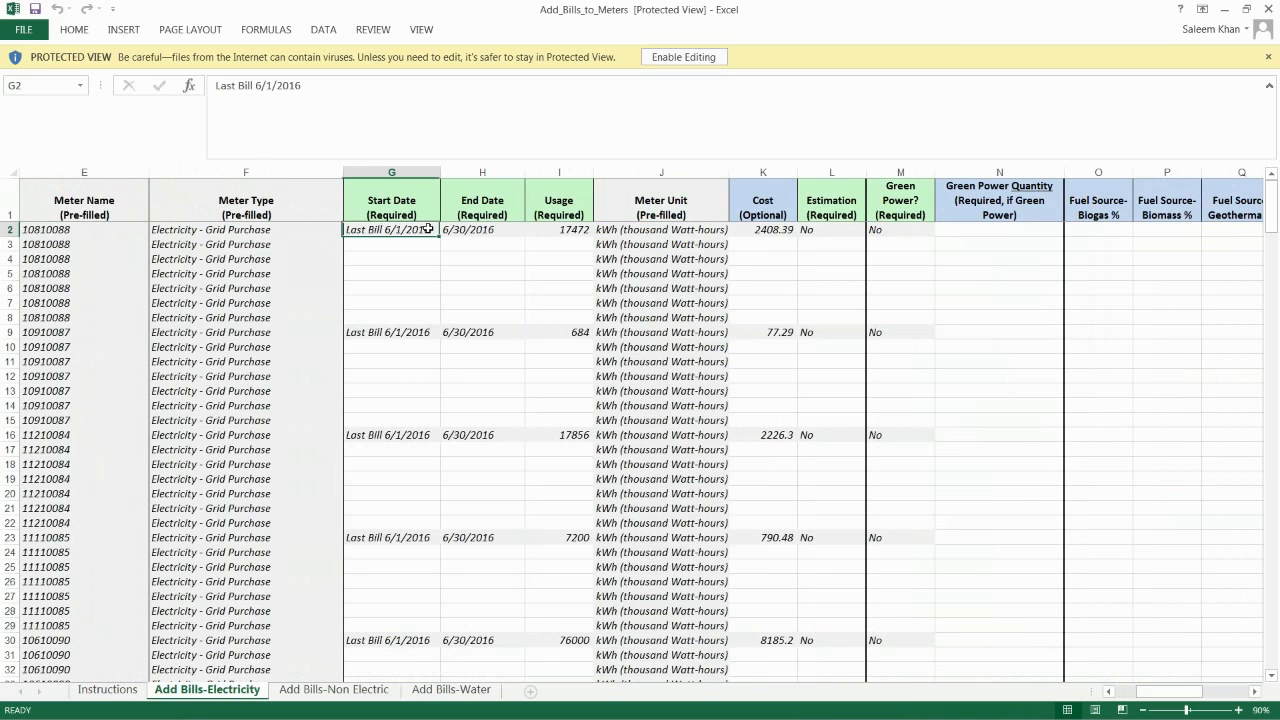
# - Examine the first meter's last bill dates and usage with its pre-filled property name and meter ID on the Add Bills-Electricity sheet
pyautogui.moveTo(428, 229); pyautogui.dragTo(544, 230)
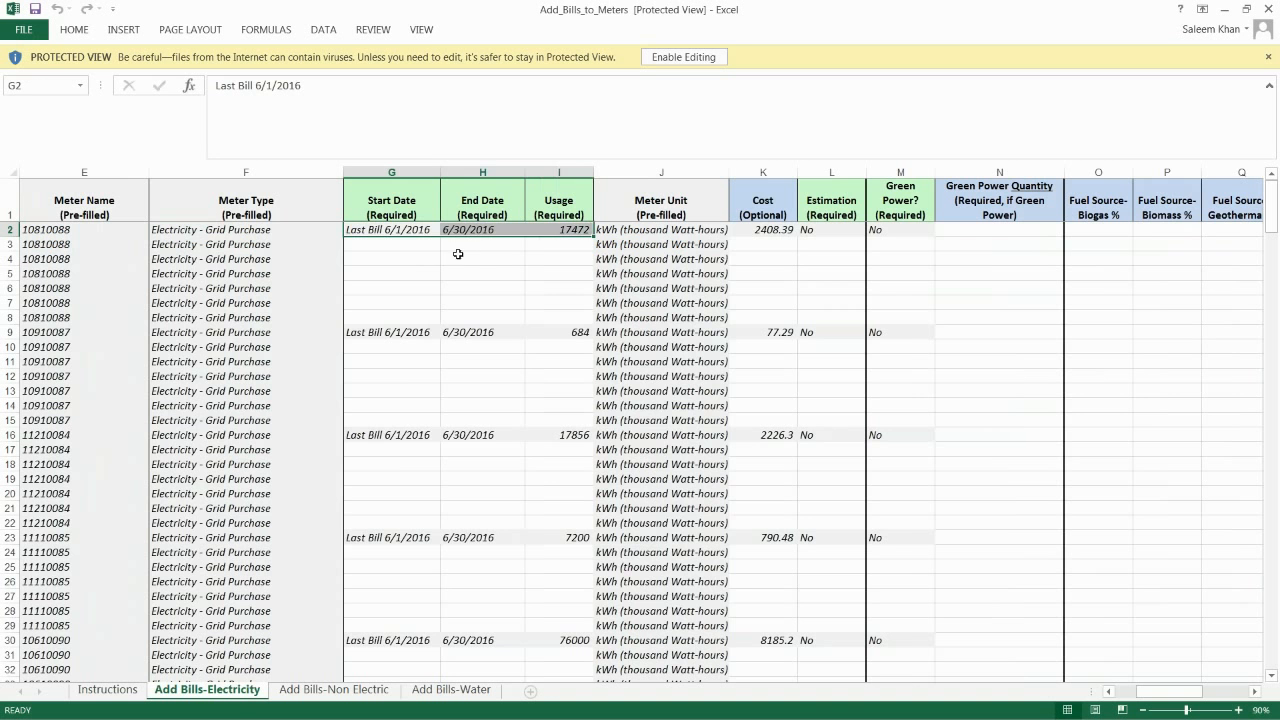
pyautogui.hscroll(-1, 434, 252)
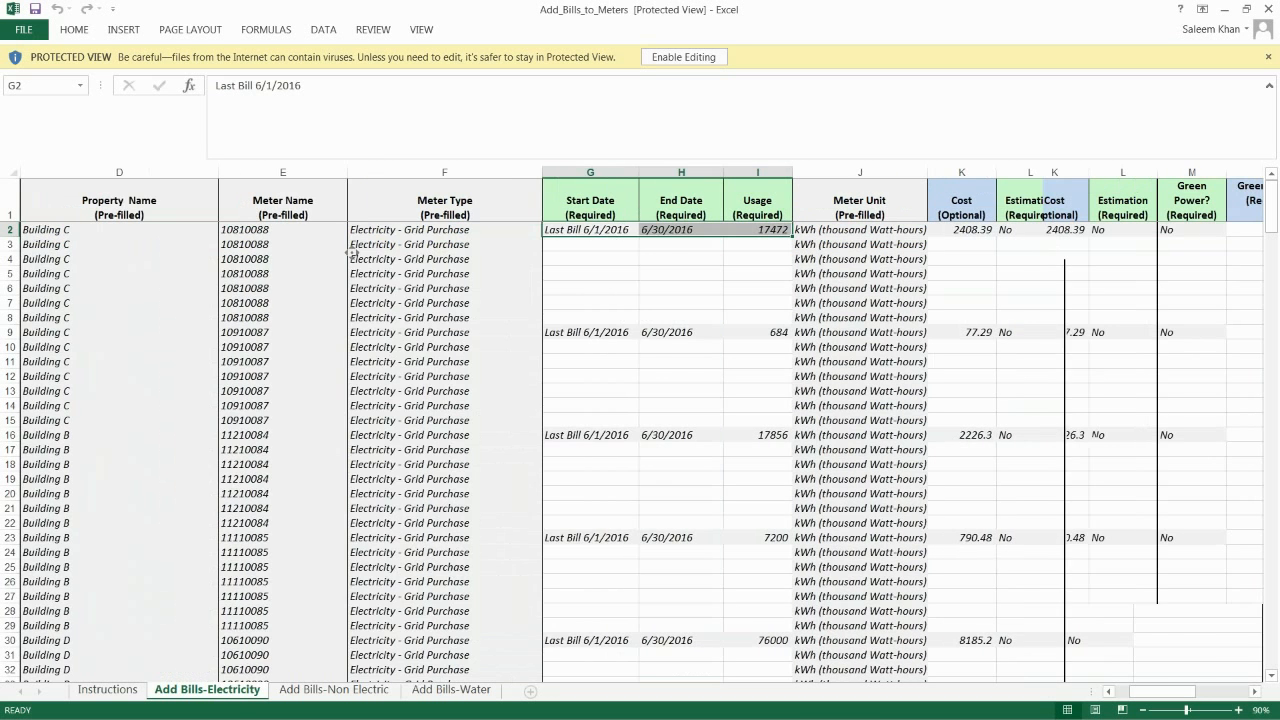
pyautogui.hscroll(-1, 352, 254)
pyautogui.click(208, 232)
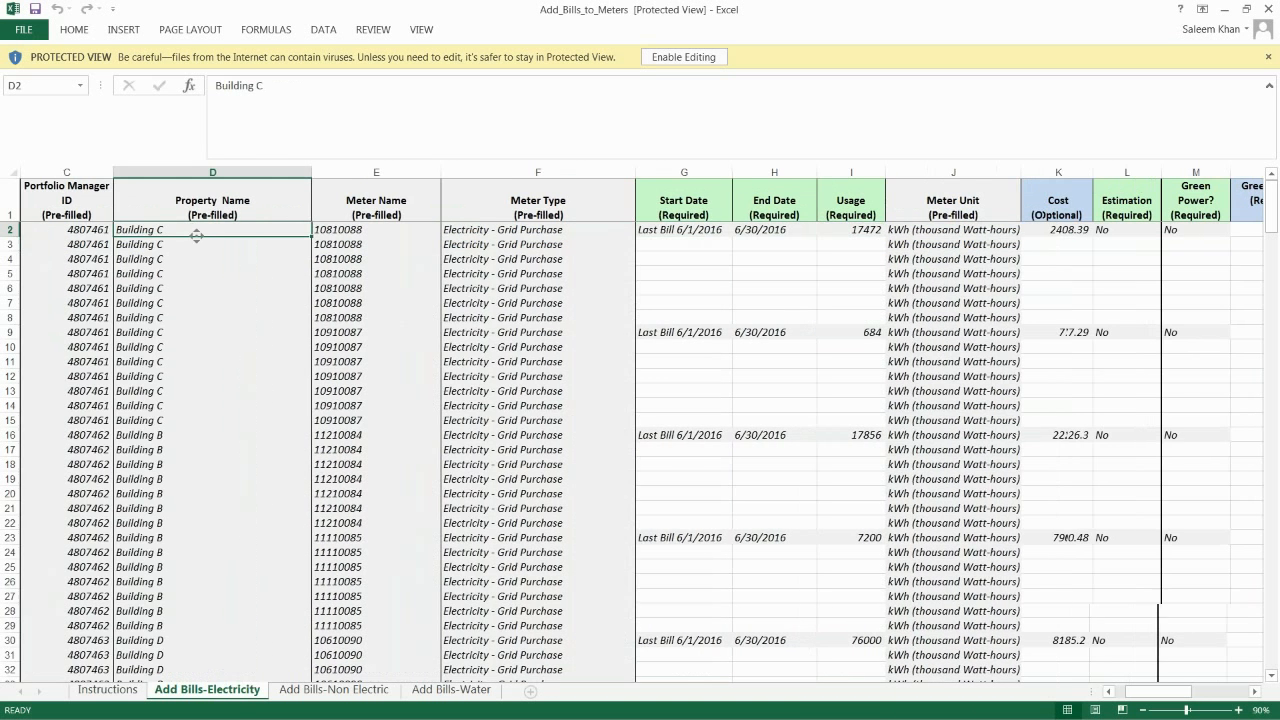
pyautogui.hscroll(-1, 195, 234)
pyautogui.hscroll(-1, 73, 231)
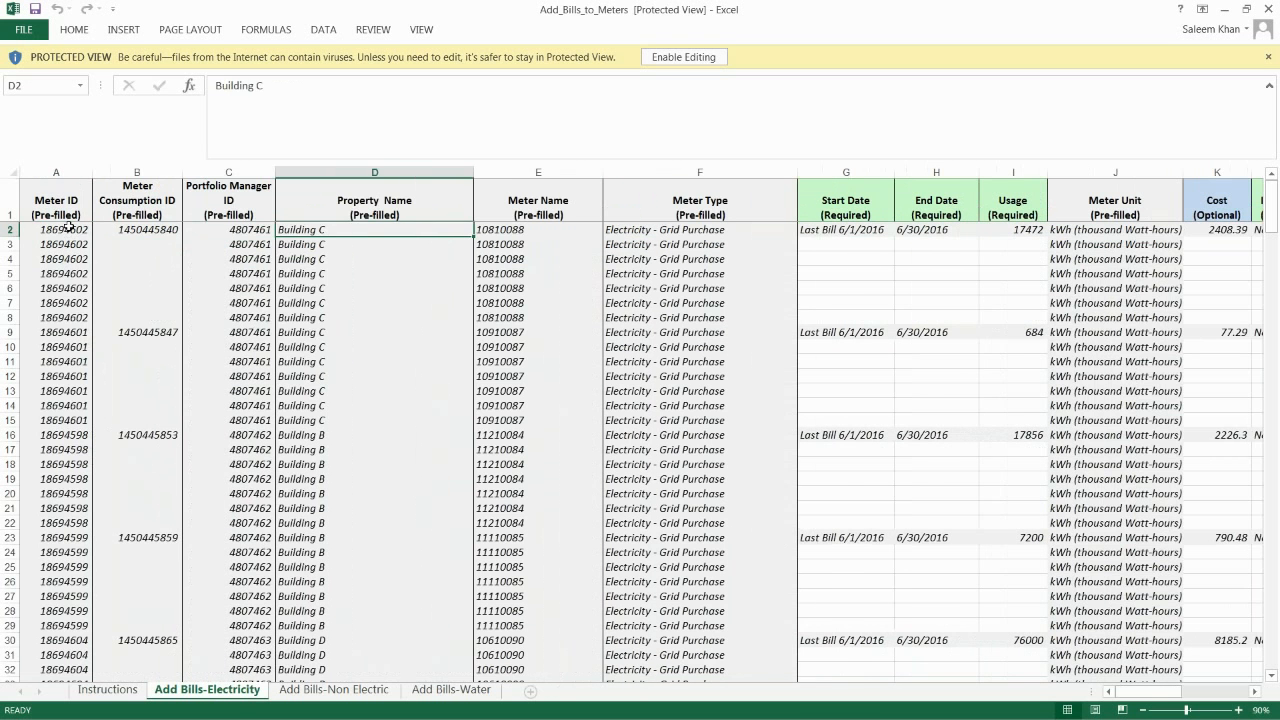
pyautogui.click(62, 230)
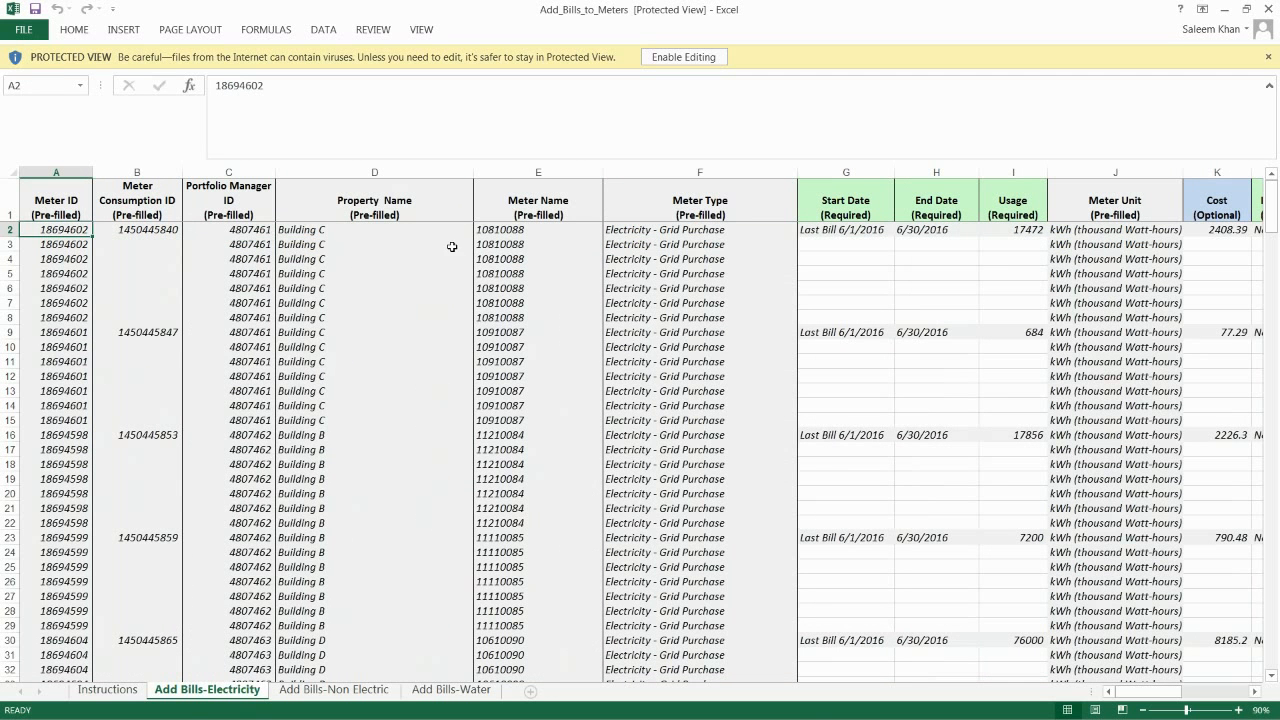
pyautogui.hscroll(2, 546, 243)
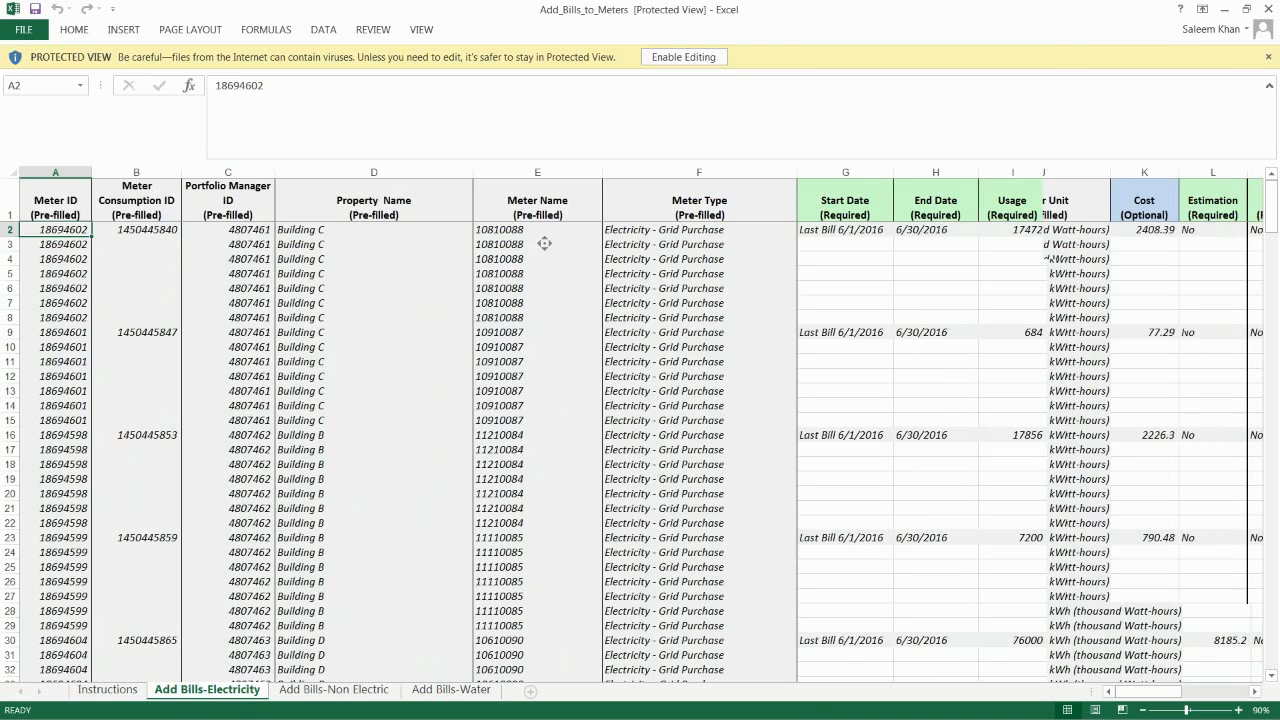
# - Compare the last bill usage of Building C's two electric meters, in I2 and I9, across the rows assigned to that property
pyautogui.click(845, 329)
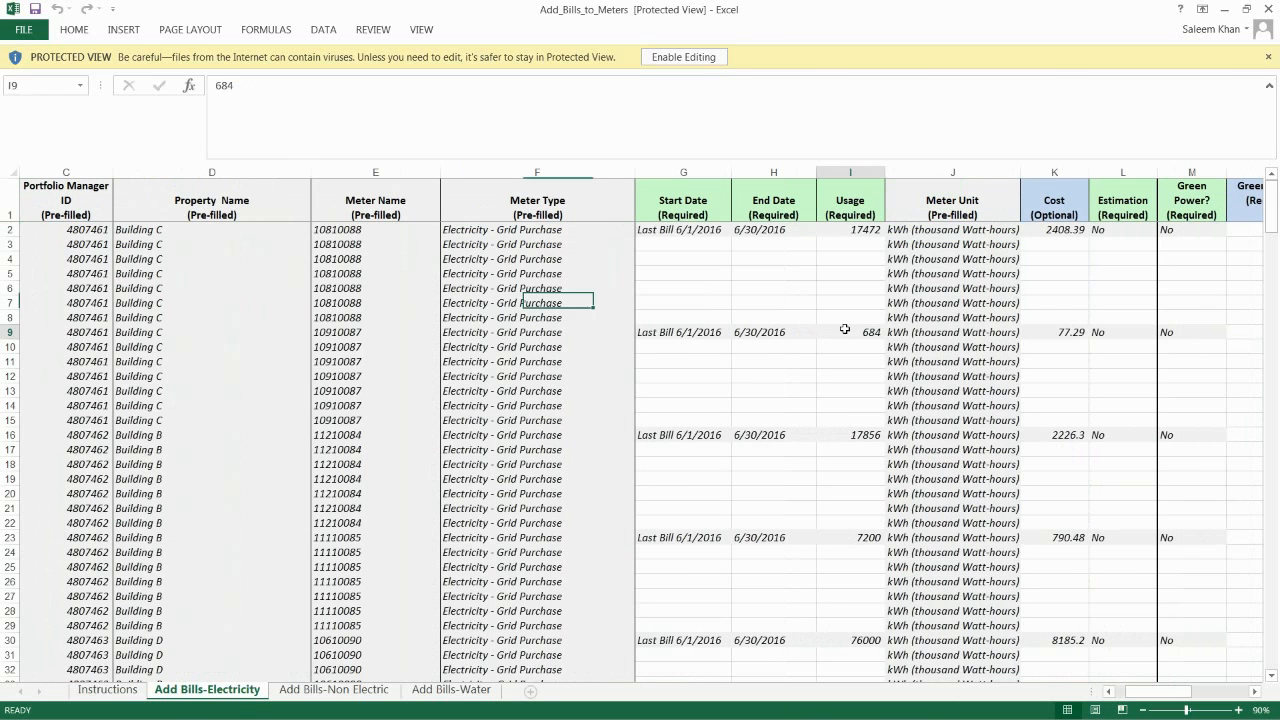
pyautogui.moveTo(160, 231); pyautogui.dragTo(174, 425)
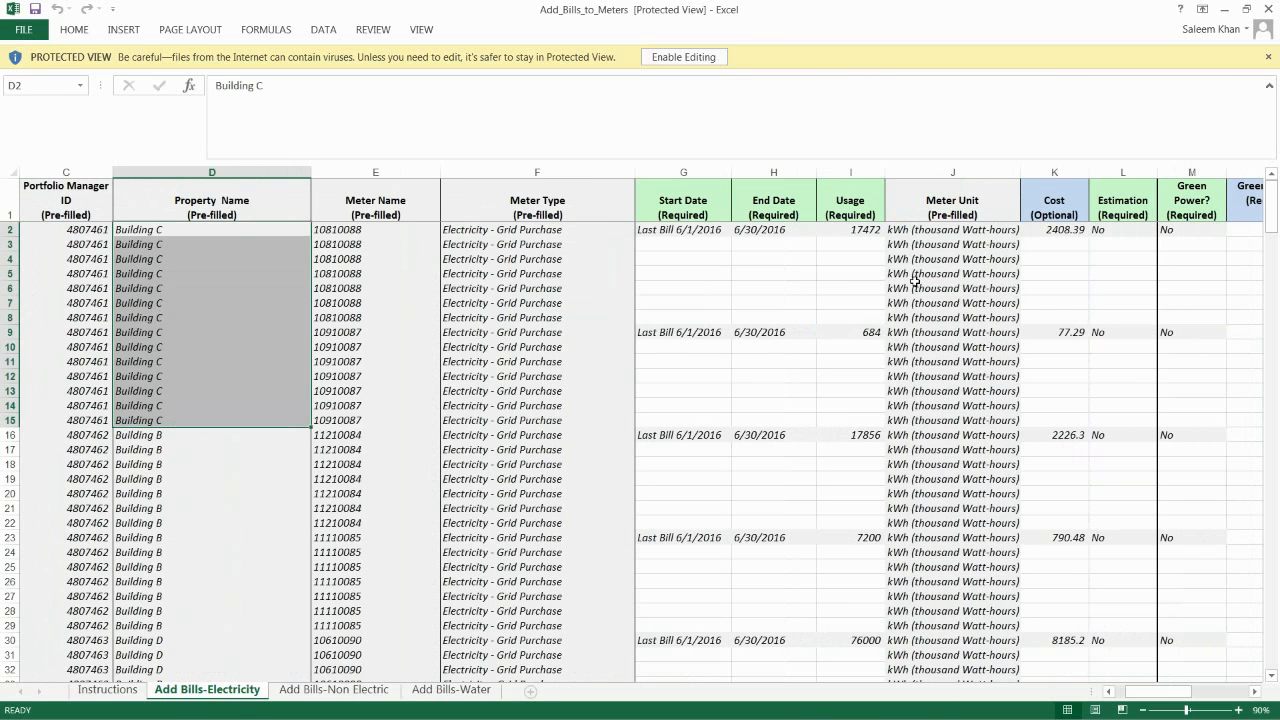
pyautogui.click(868, 230)
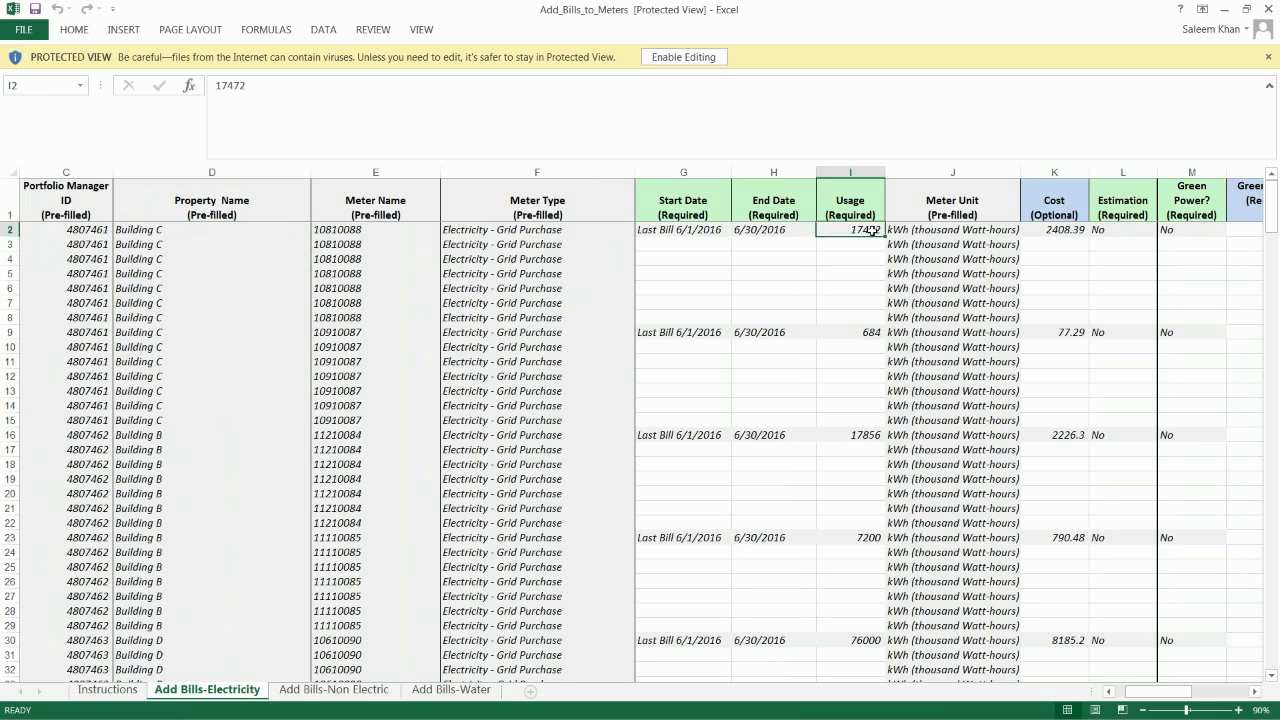
pyautogui.click(853, 333)
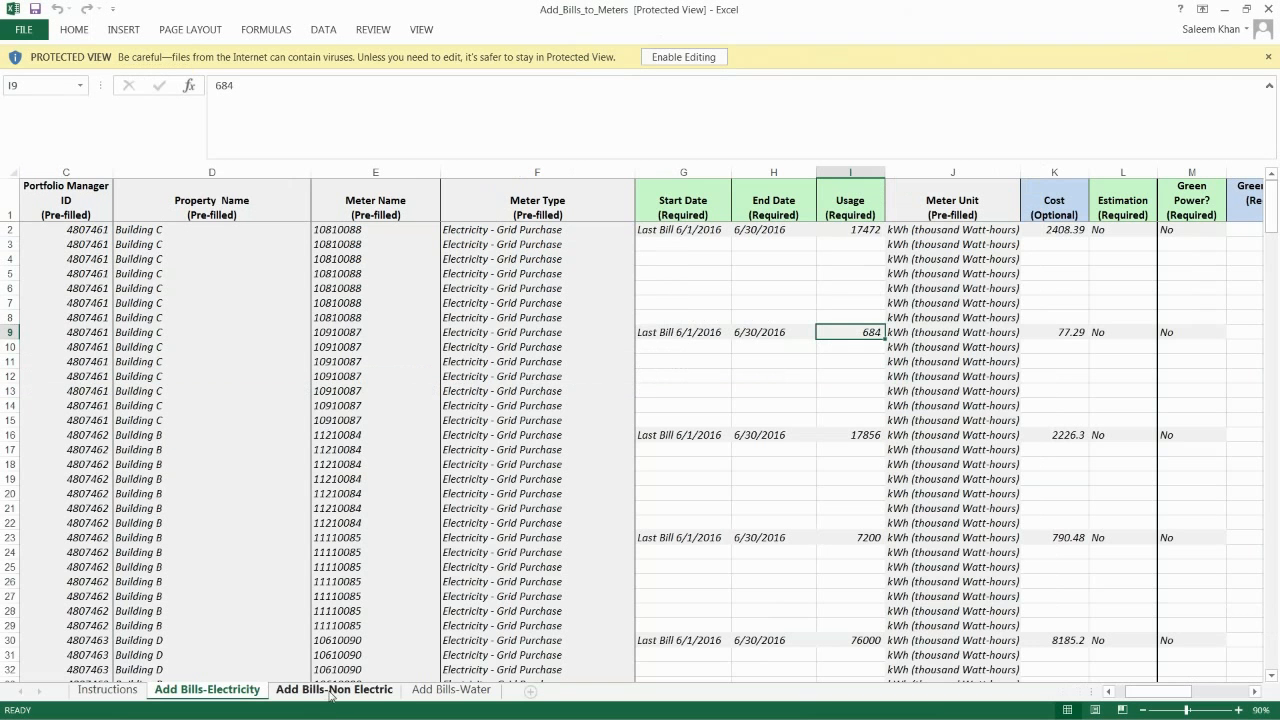
pyautogui.click(690, 259)
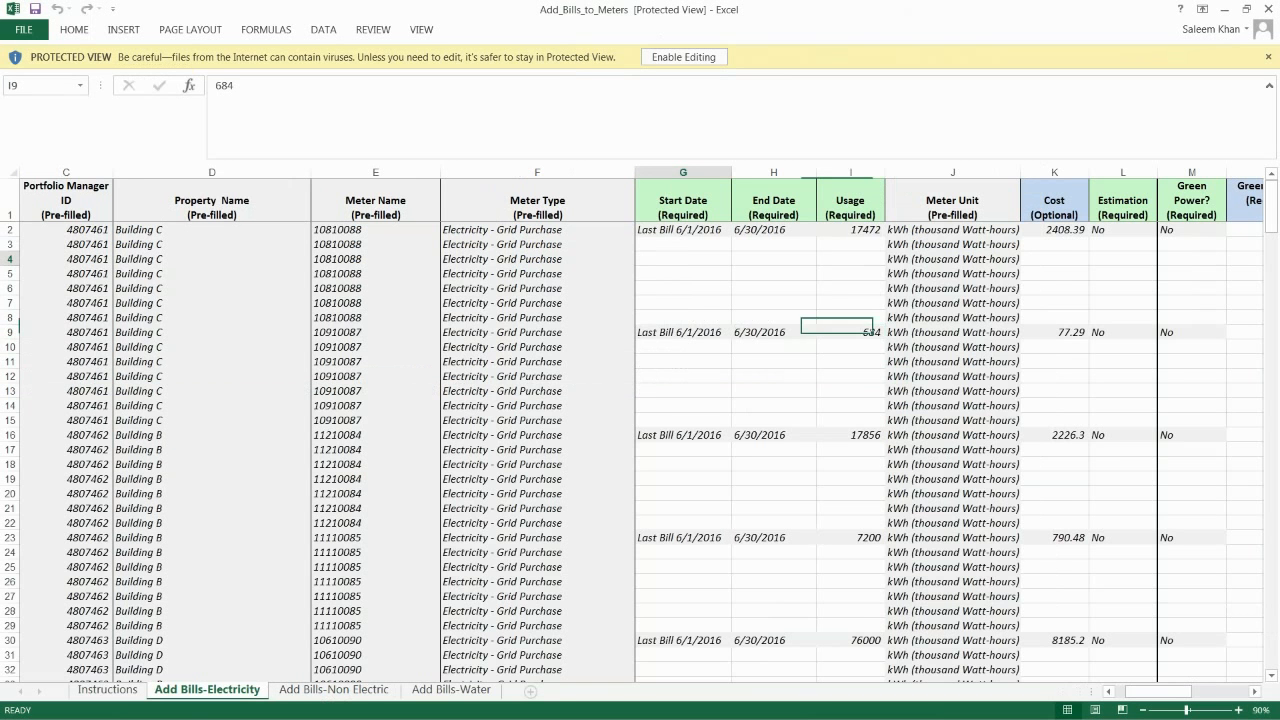
# - Examine the blank date, usage and cost cells for the first meter's new bills, and view the Estimation options in L3
pyautogui.hscroll(5, 702, 305)
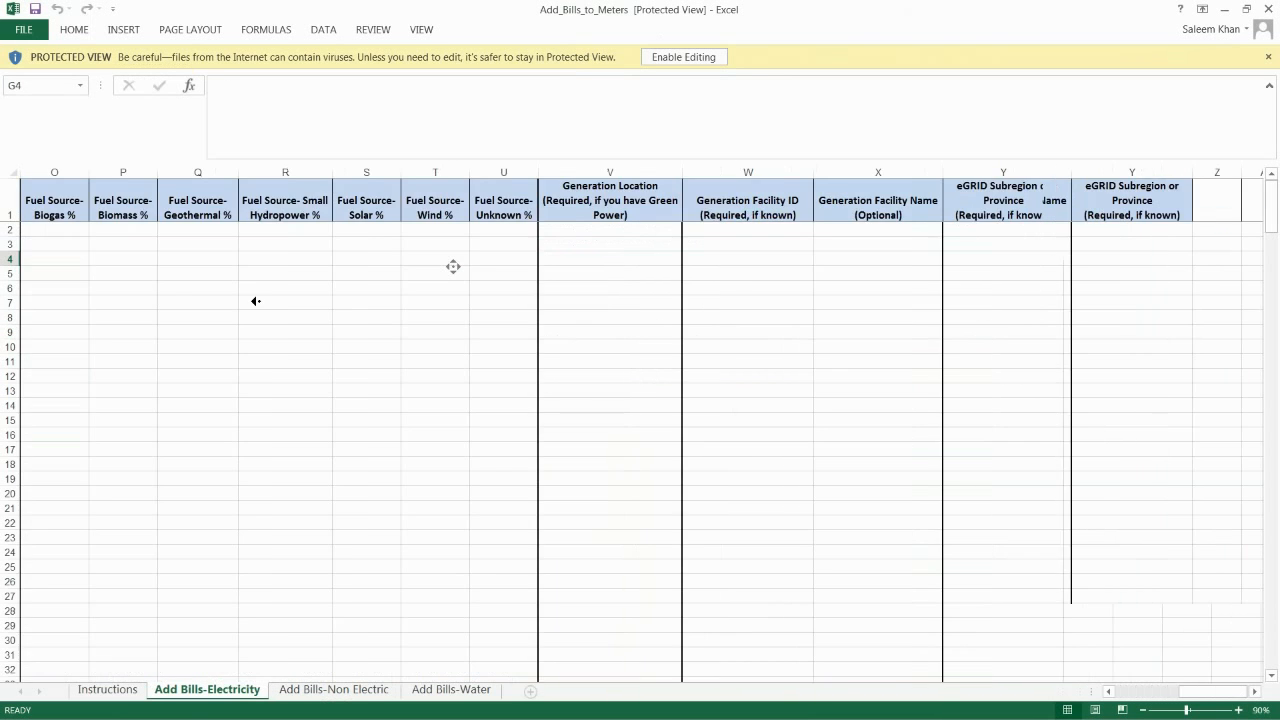
pyautogui.hscroll(-6, 453, 266)
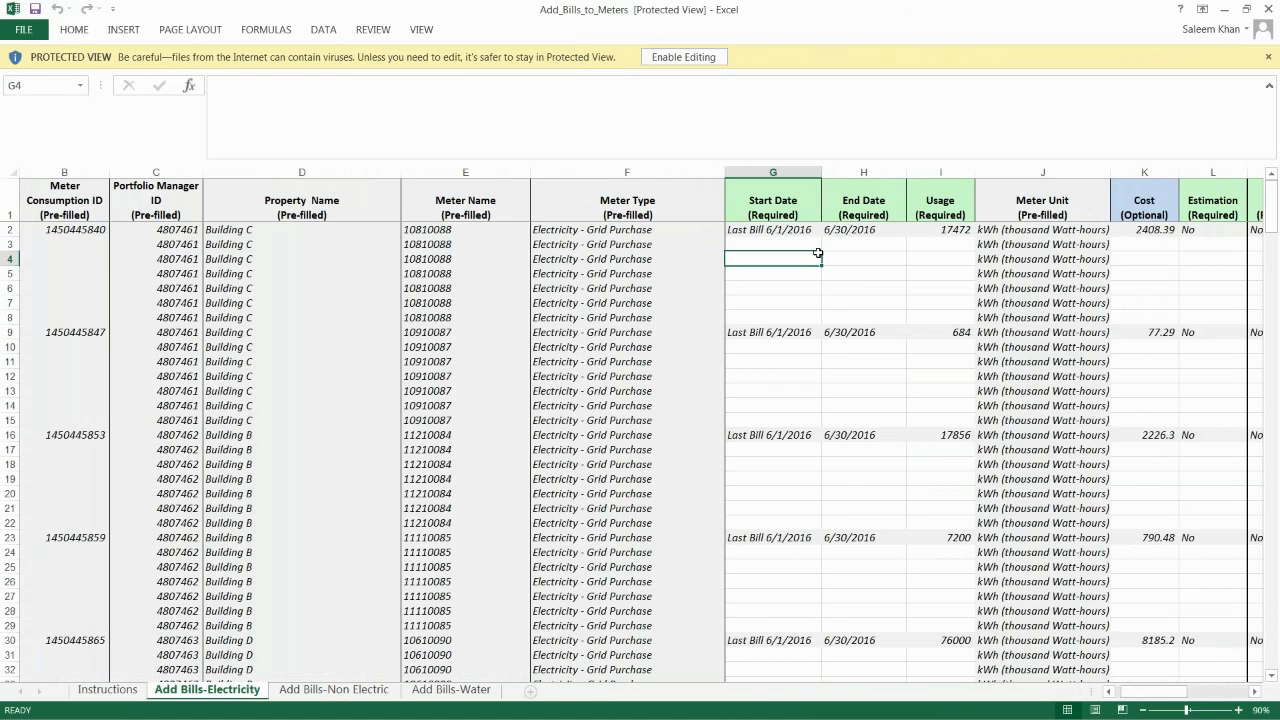
pyautogui.moveTo(800, 245); pyautogui.dragTo(865, 283)
pyautogui.hscroll(5, 444, 277)
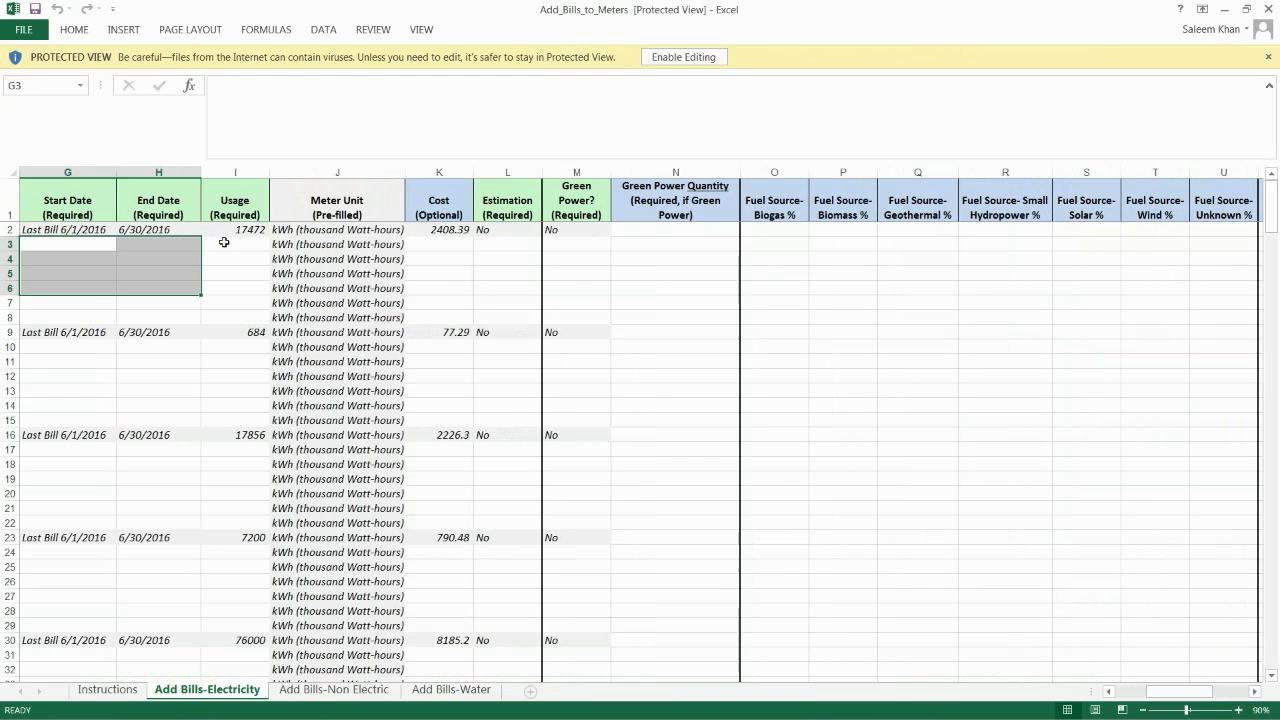
pyautogui.moveTo(223, 243); pyautogui.dragTo(235, 316)
pyautogui.moveTo(465, 238); pyautogui.dragTo(449, 314)
pyautogui.click(526, 241)
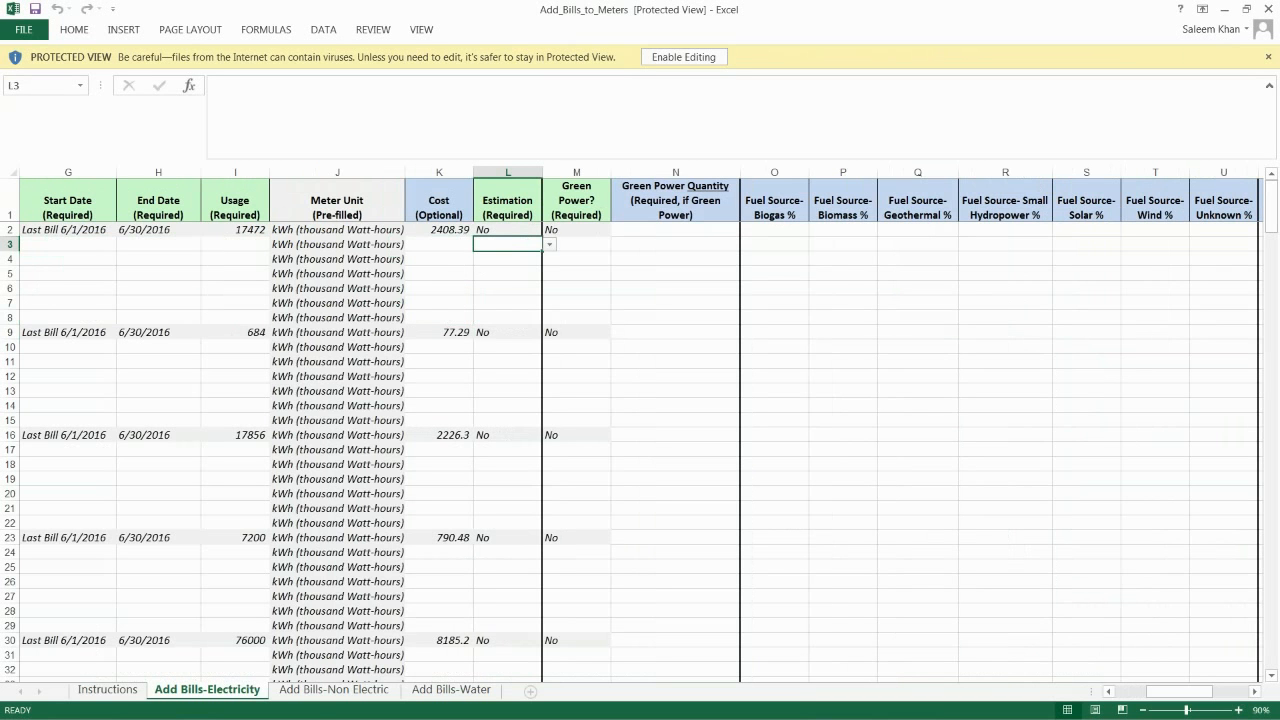
pyautogui.click(548, 250)
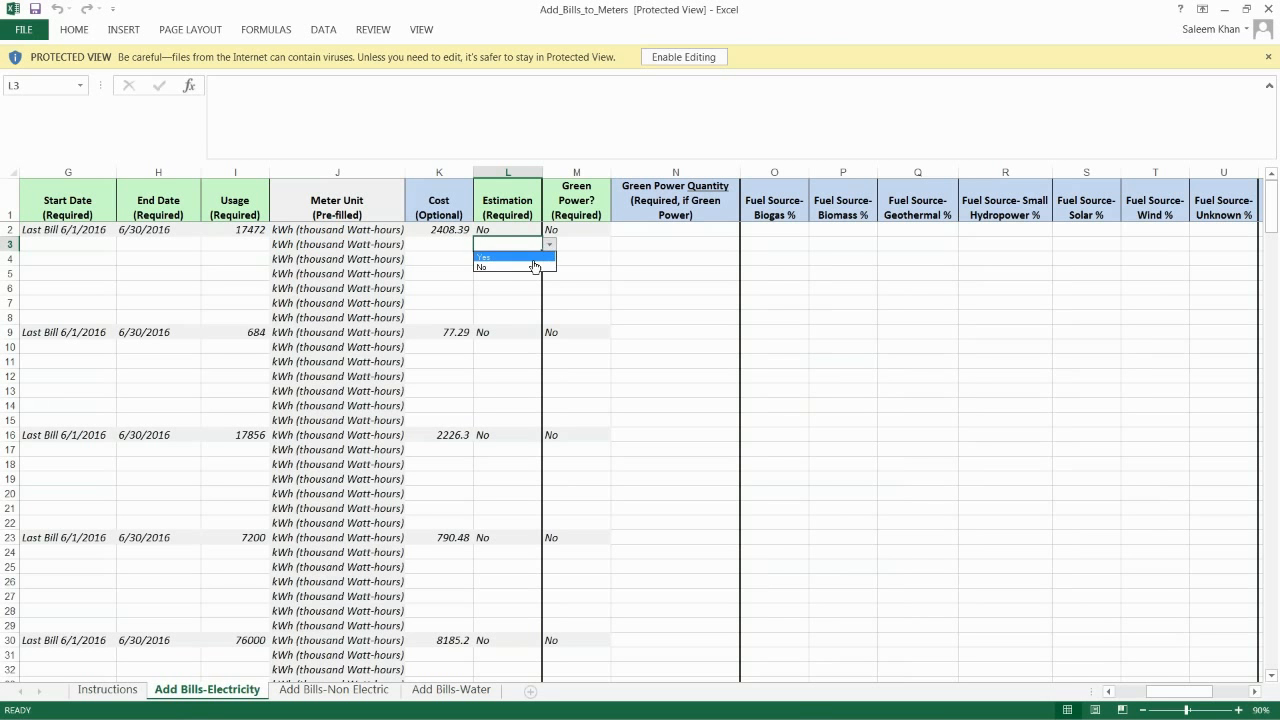
pyautogui.press('Escape')
# - Switch to the completed workbook Add_Bills_to_Meters - July 2016 - December 2016 and review its electricity bill dates, usage and costs down to the last row
pyautogui.click(1181, 7)
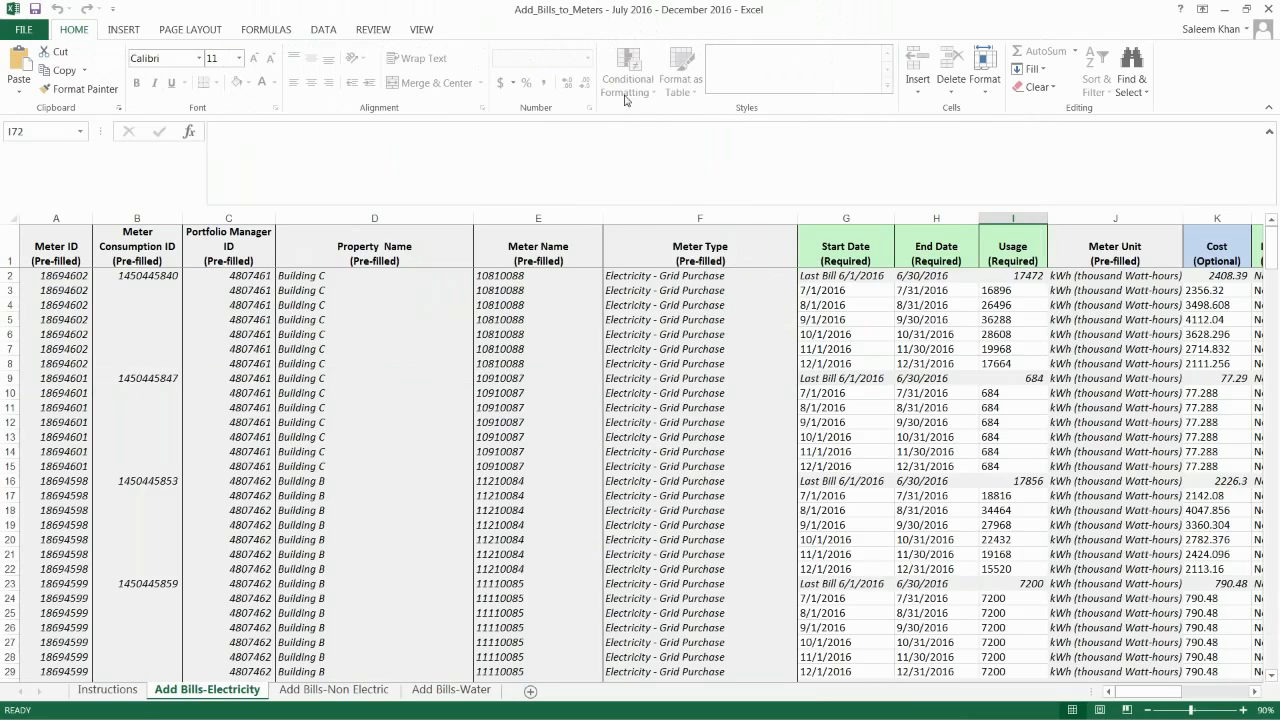
pyautogui.hscroll(2, 766, 336)
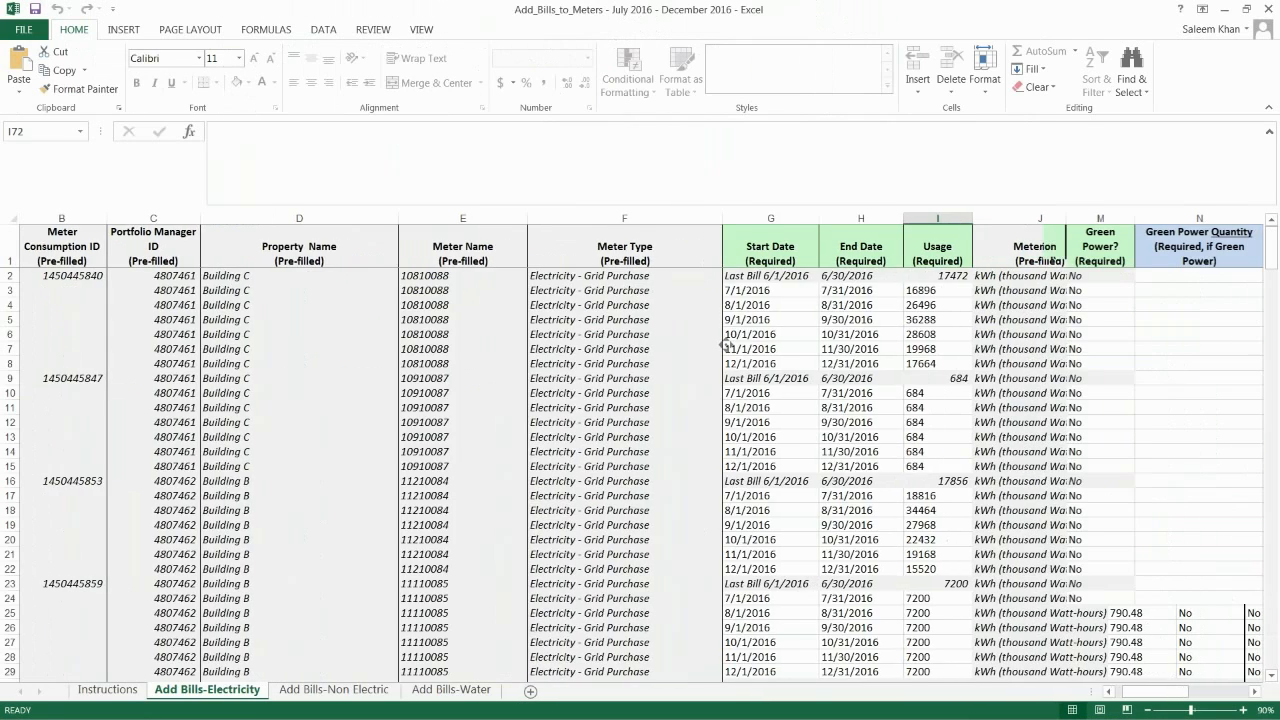
pyautogui.hscroll(3, 726, 345)
pyautogui.moveTo(383, 288); pyautogui.dragTo(487, 306)
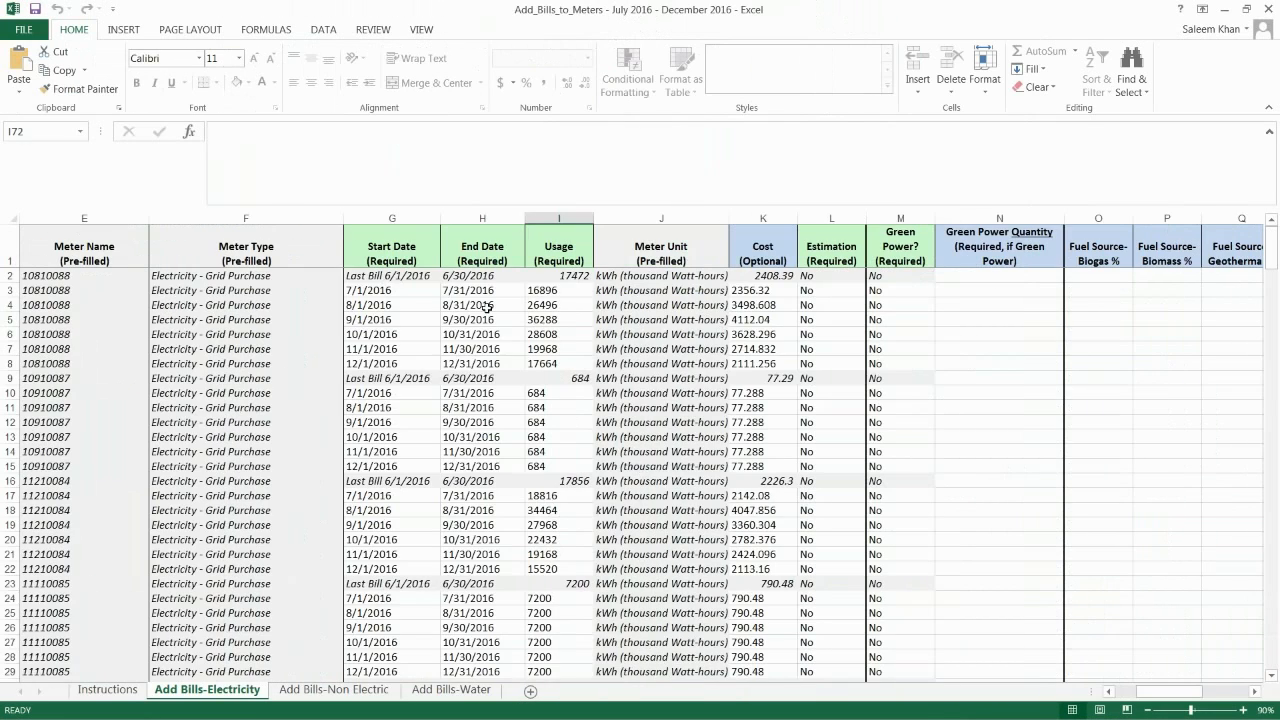
pyautogui.moveTo(561, 346); pyautogui.dragTo(566, 363)
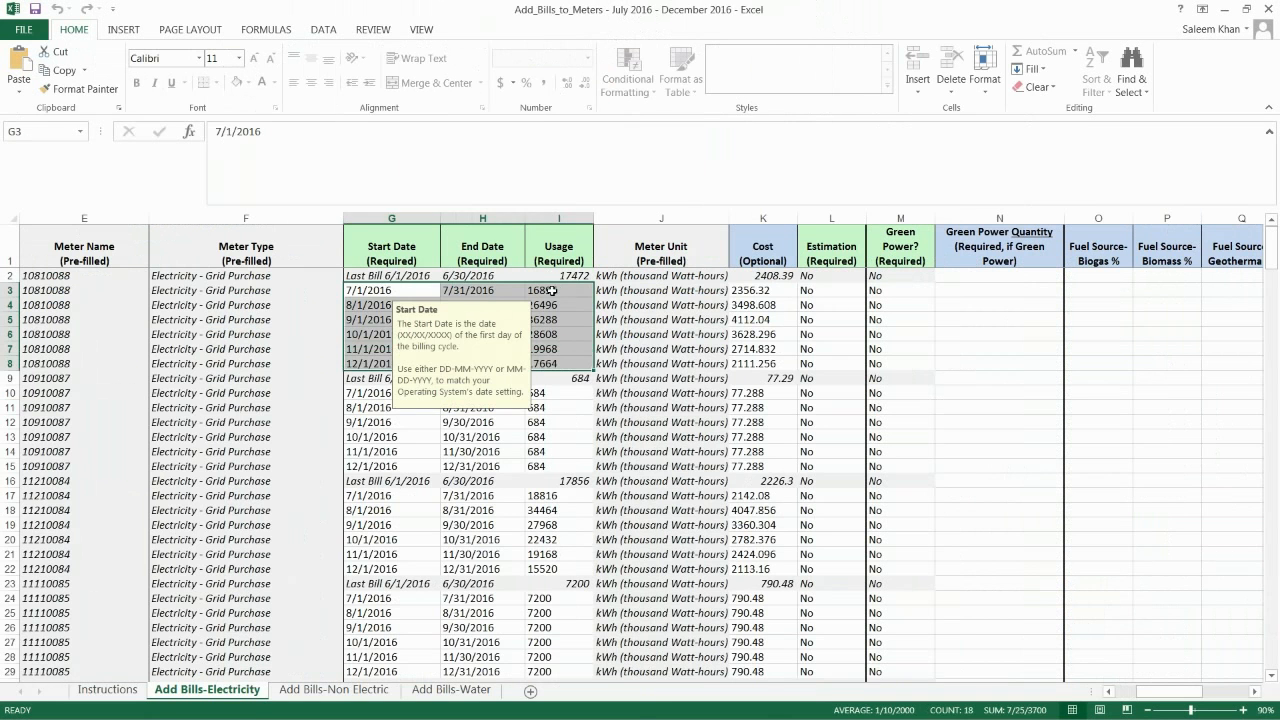
pyautogui.moveTo(556, 291); pyautogui.dragTo(563, 365)
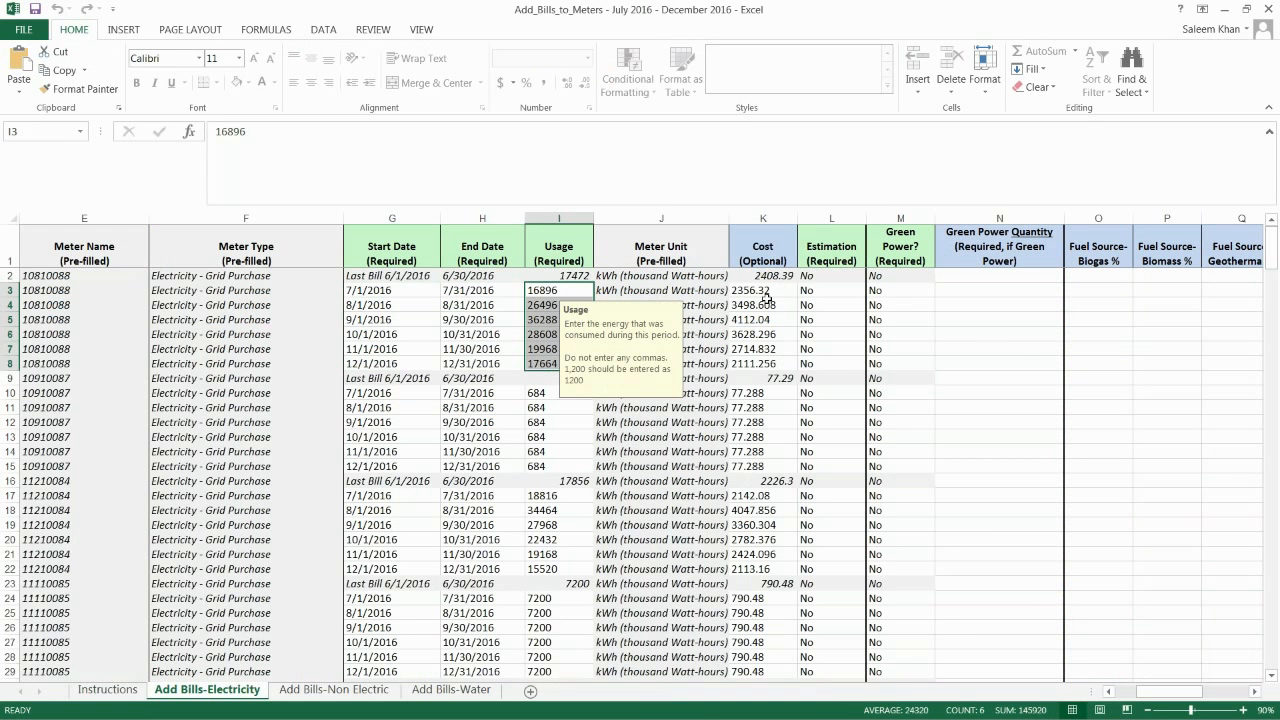
pyautogui.moveTo(766, 291); pyautogui.dragTo(766, 364)
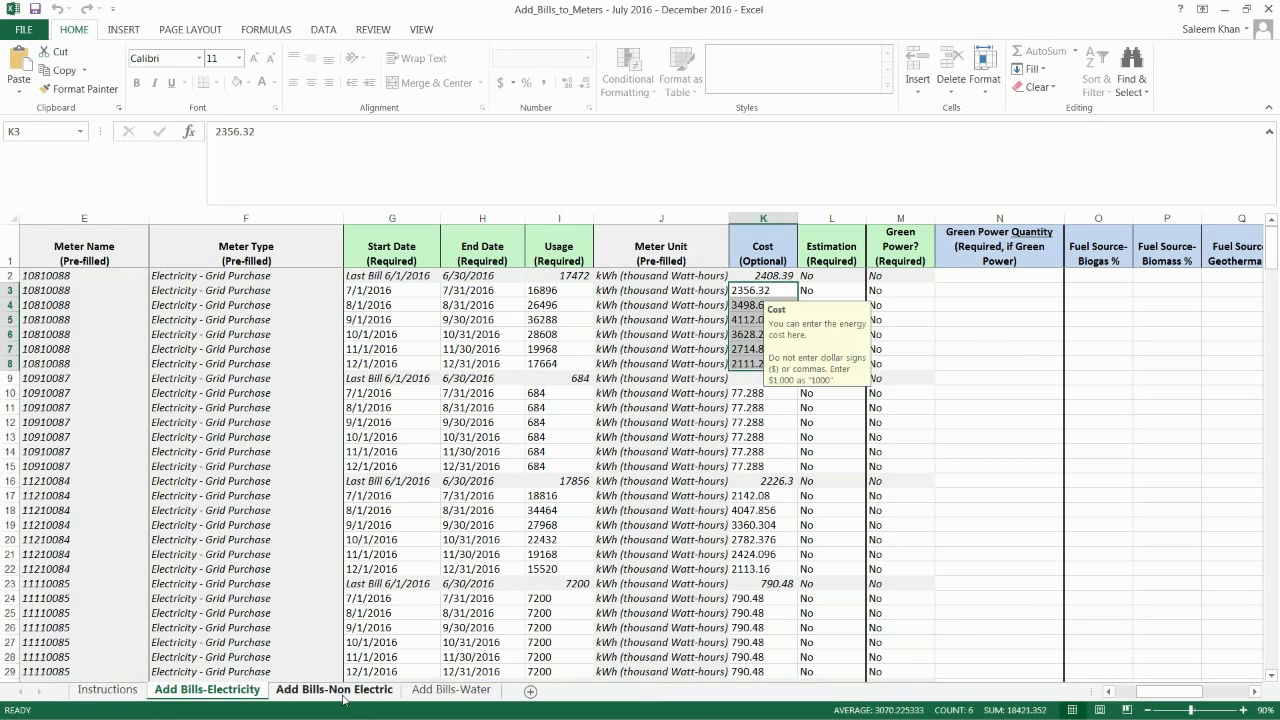
pyautogui.scroll(-2, 403, 537)
pyautogui.scroll(-14, 403, 537)
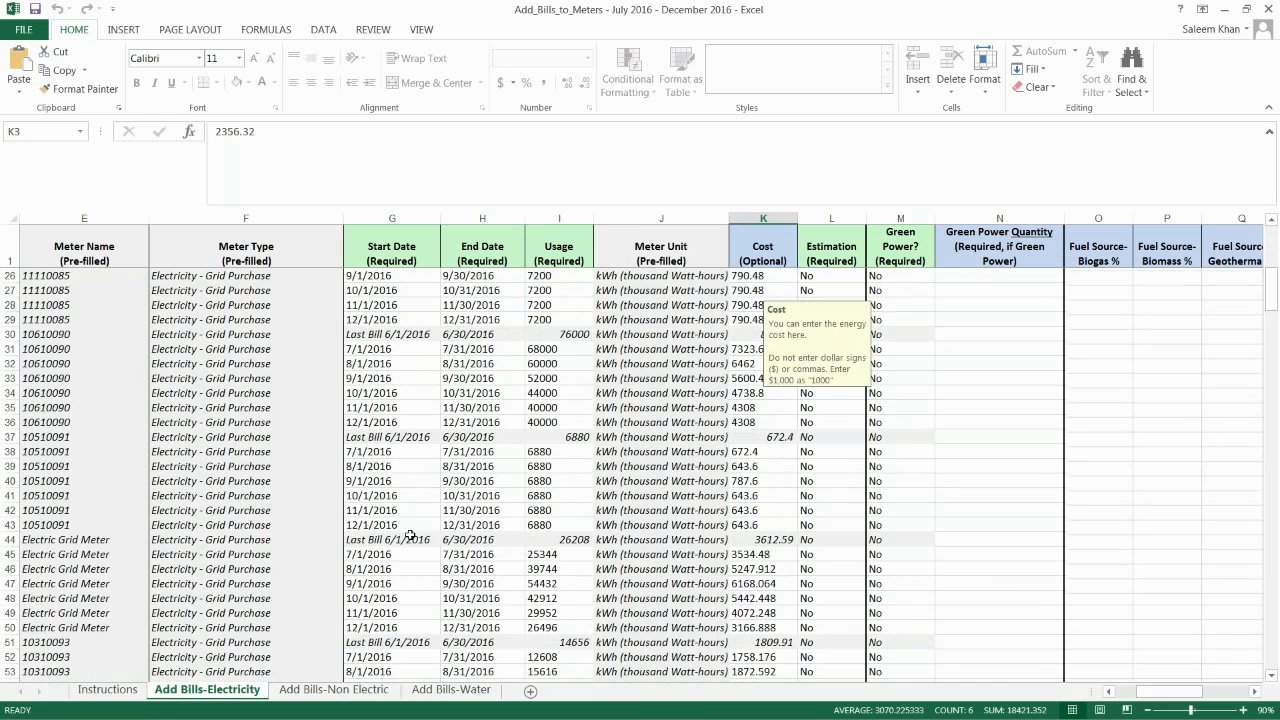
# - Review the natural gas quantities, meter units and costs on the Add Bills-Non Electric sheet, and the bills on the Add Bills-Water sheet
pyautogui.click(373, 690)
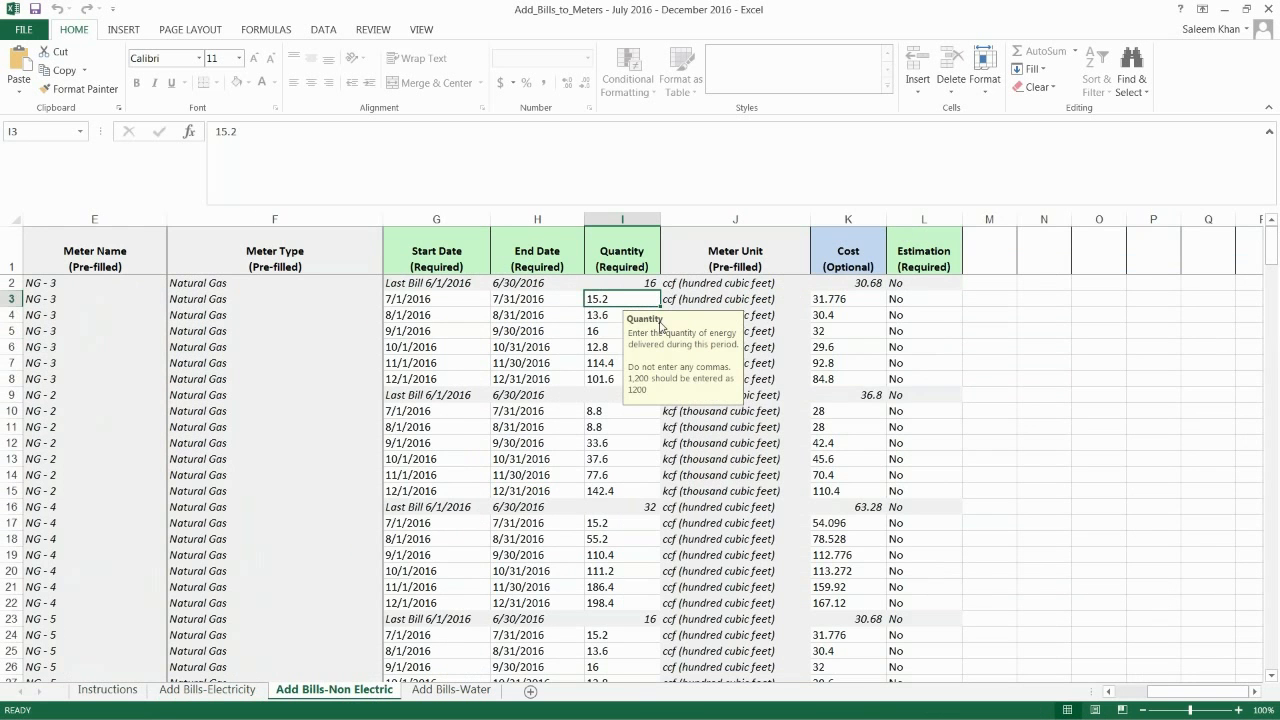
pyautogui.click(814, 315)
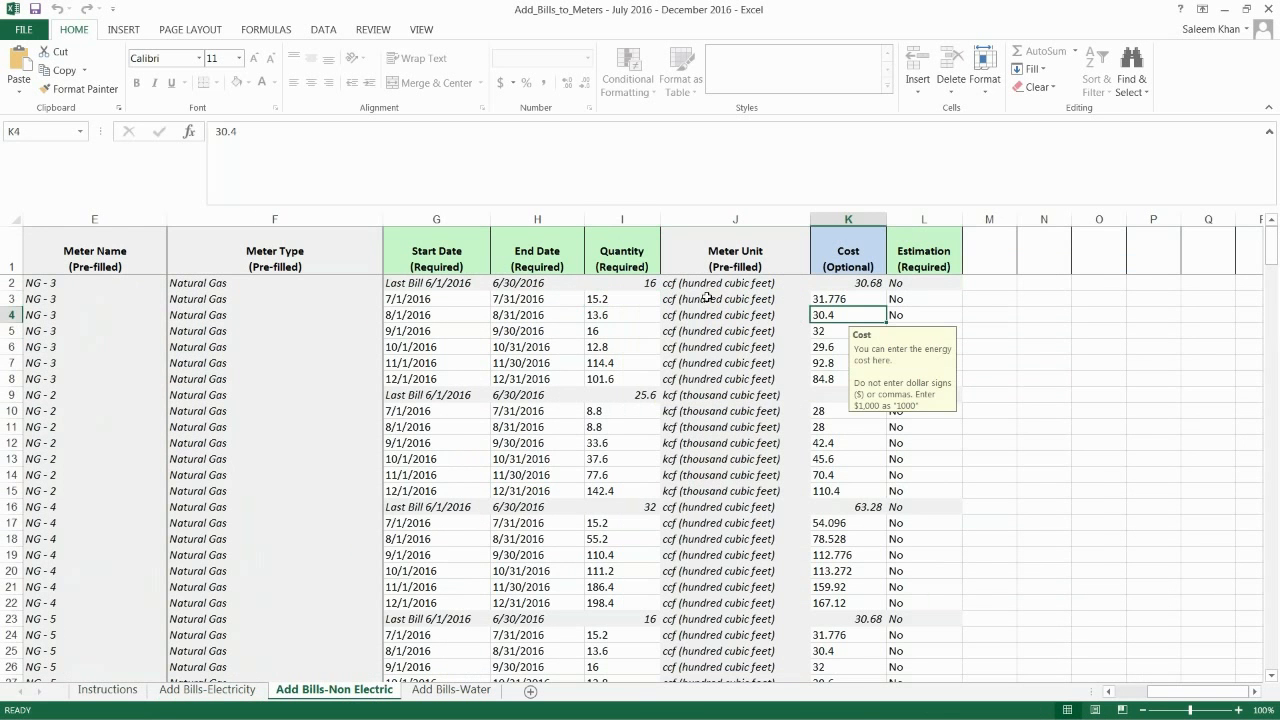
pyautogui.moveTo(708, 299); pyautogui.dragTo(716, 378)
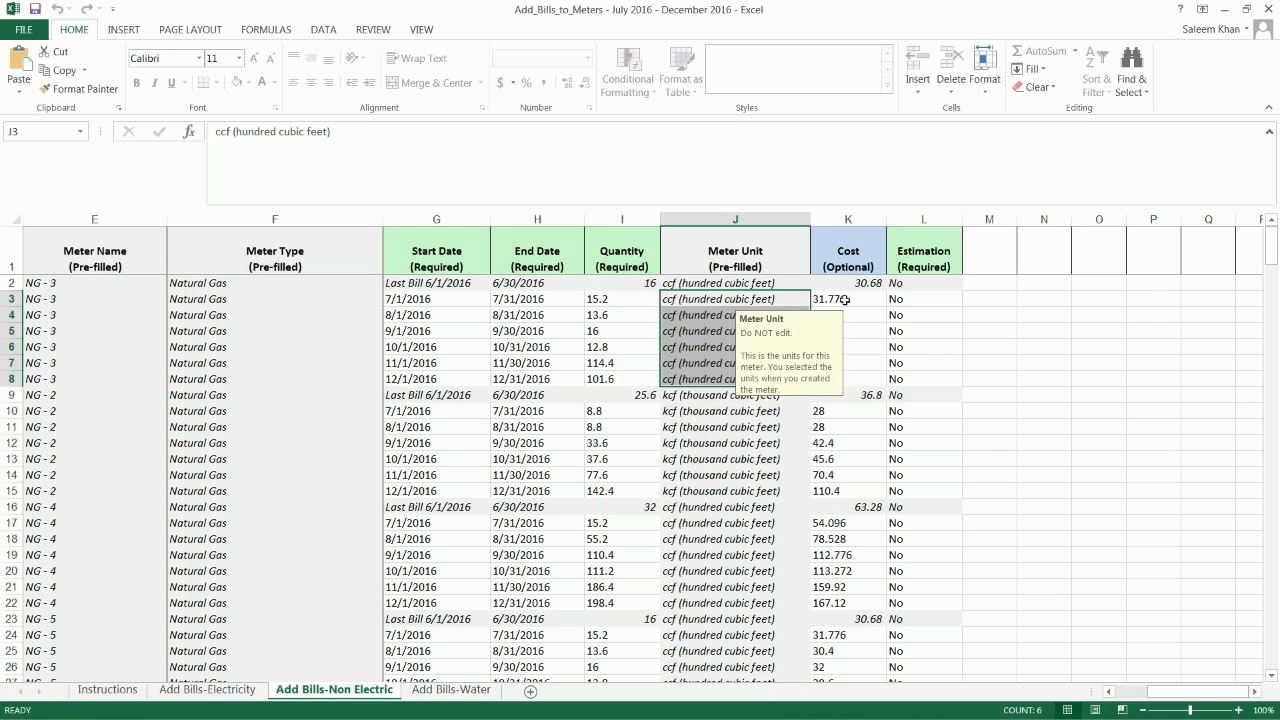
pyautogui.click(605, 302)
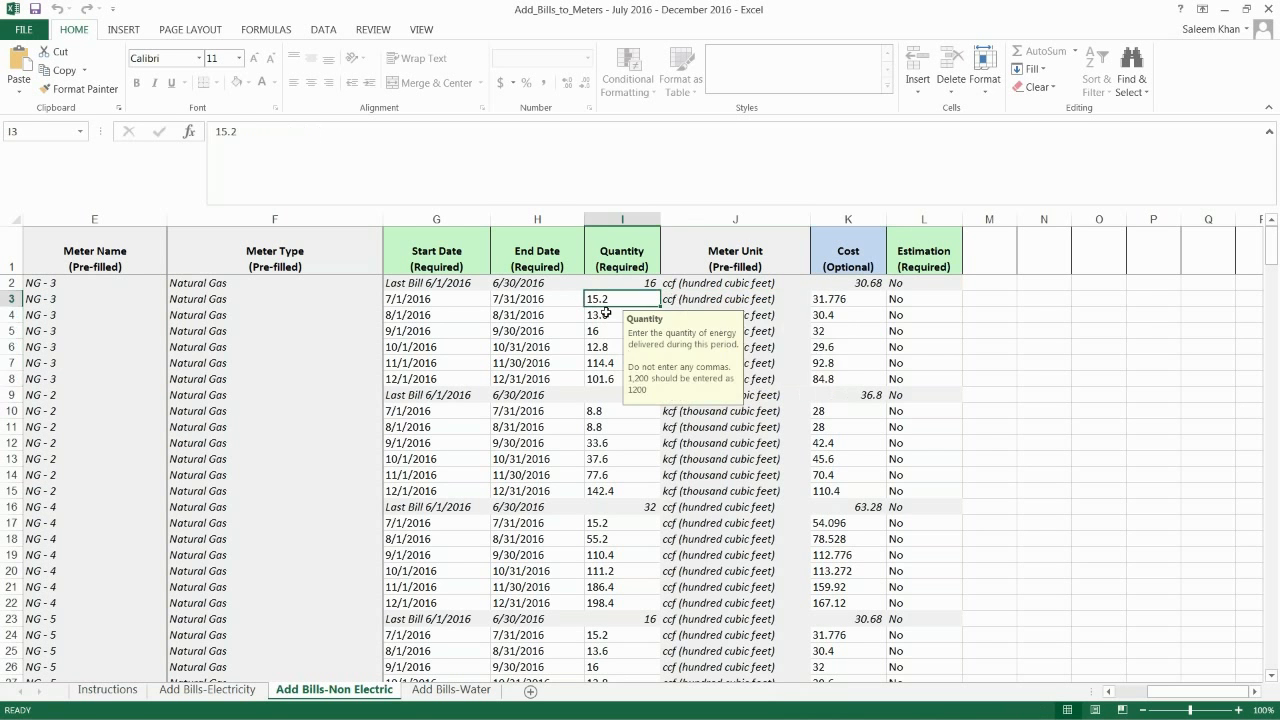
pyautogui.click(605, 313)
pyautogui.click(603, 408)
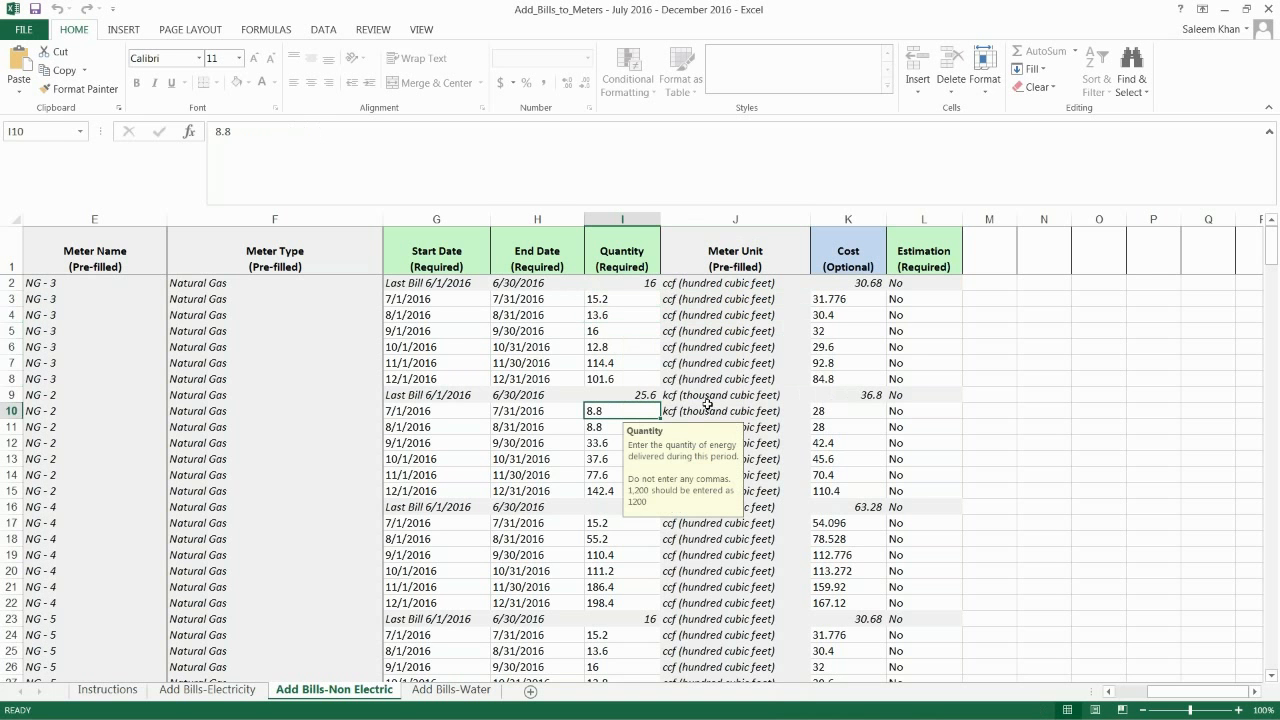
pyautogui.click(674, 300)
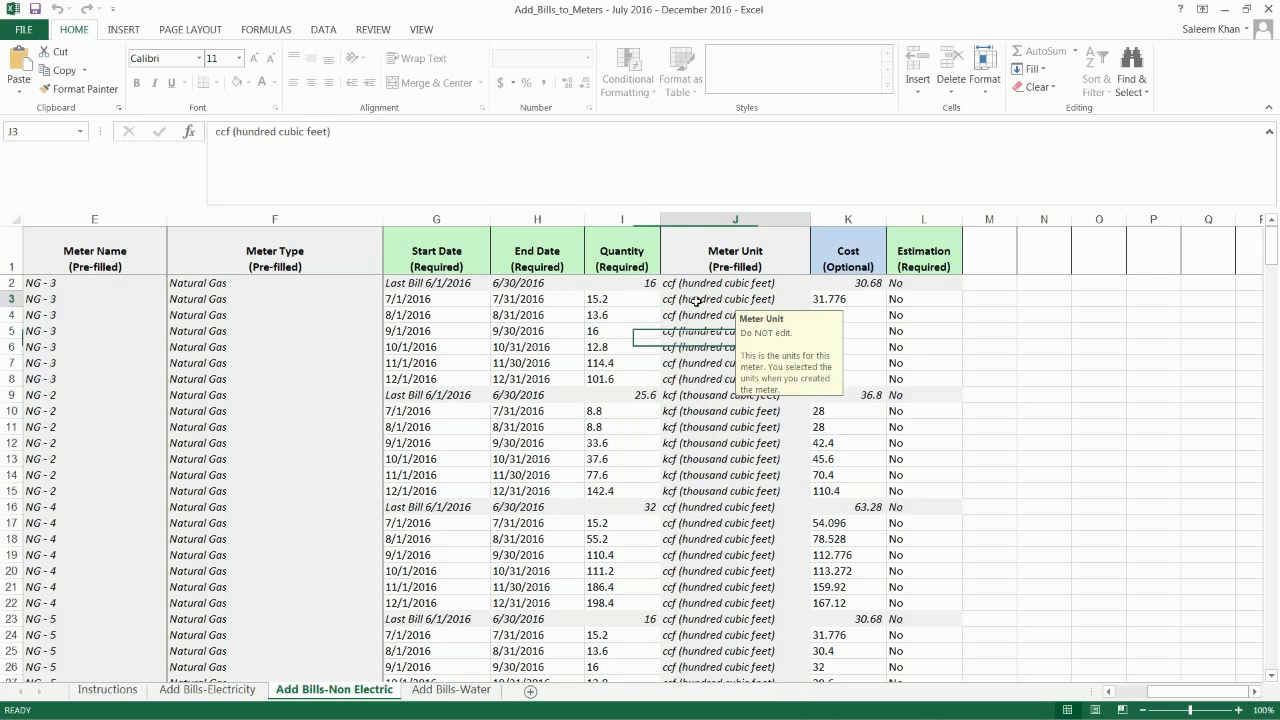
pyautogui.click(698, 411)
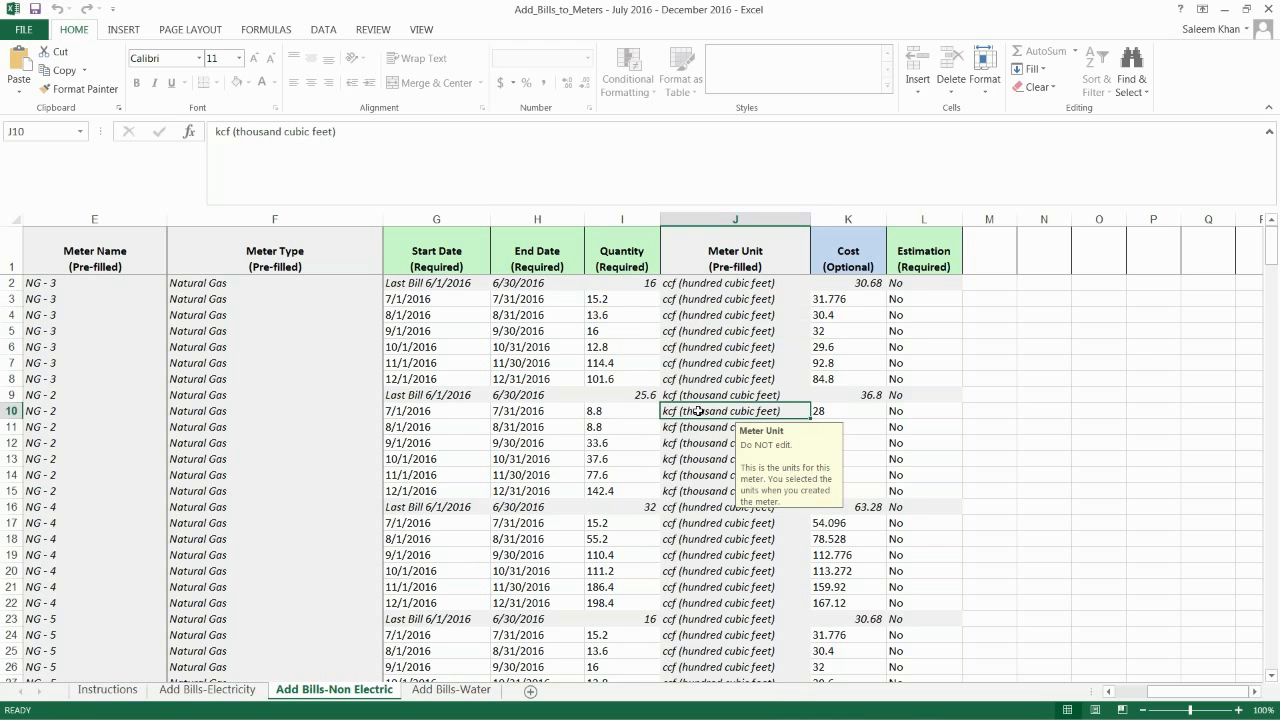
pyautogui.click(451, 690)
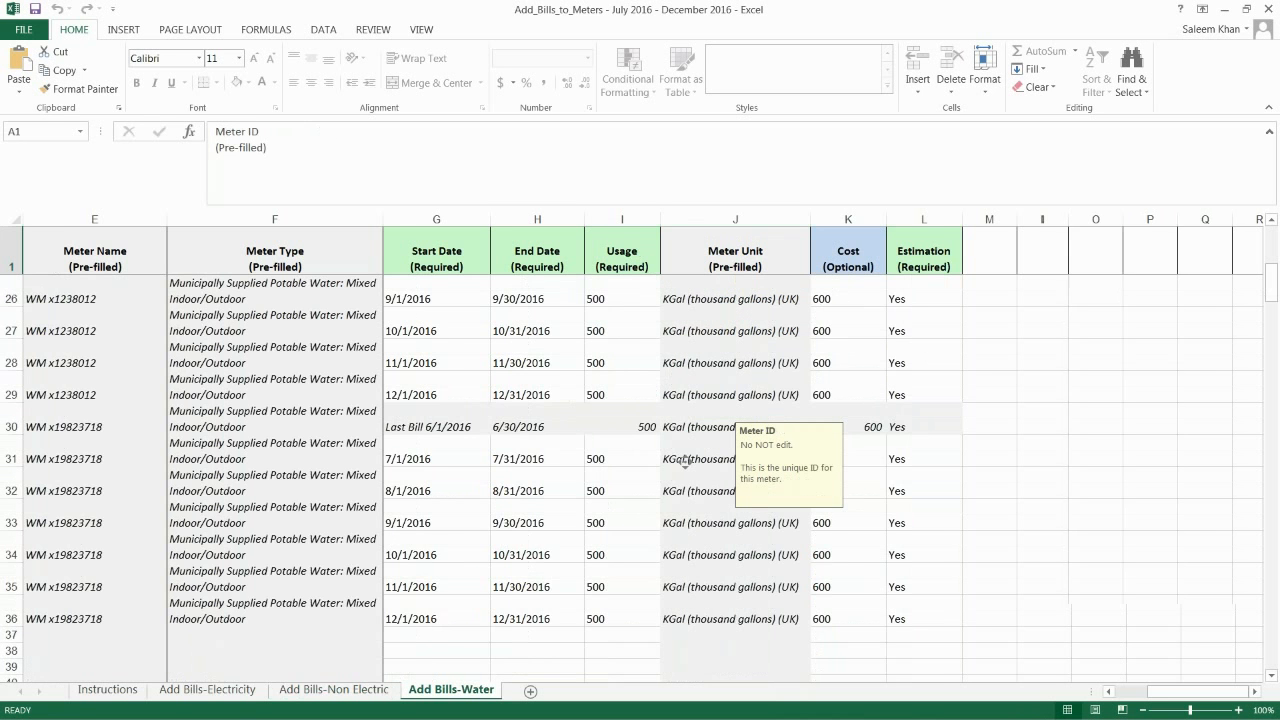
pyautogui.hscroll(1, 686, 462)
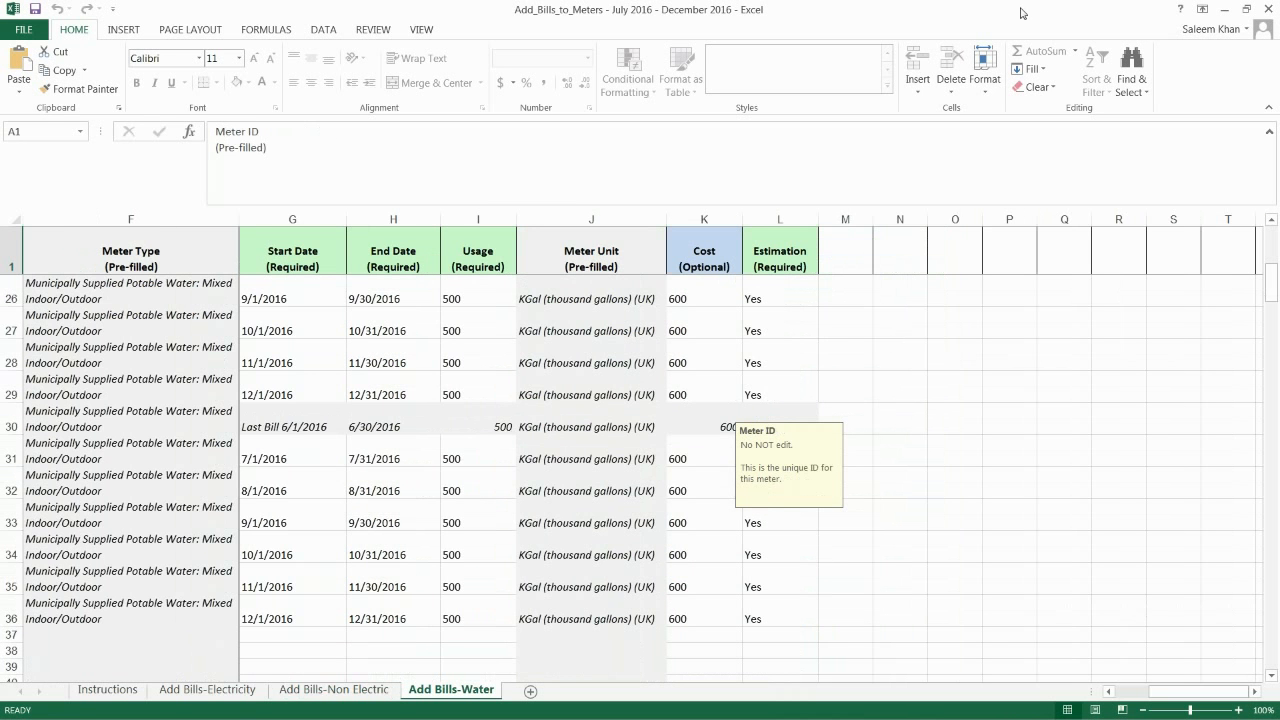
# - Switch from Excel to Portfolio Manager's upload page and start choosing the template file, with the file window reduced in size
pyautogui.click(1224, 9)
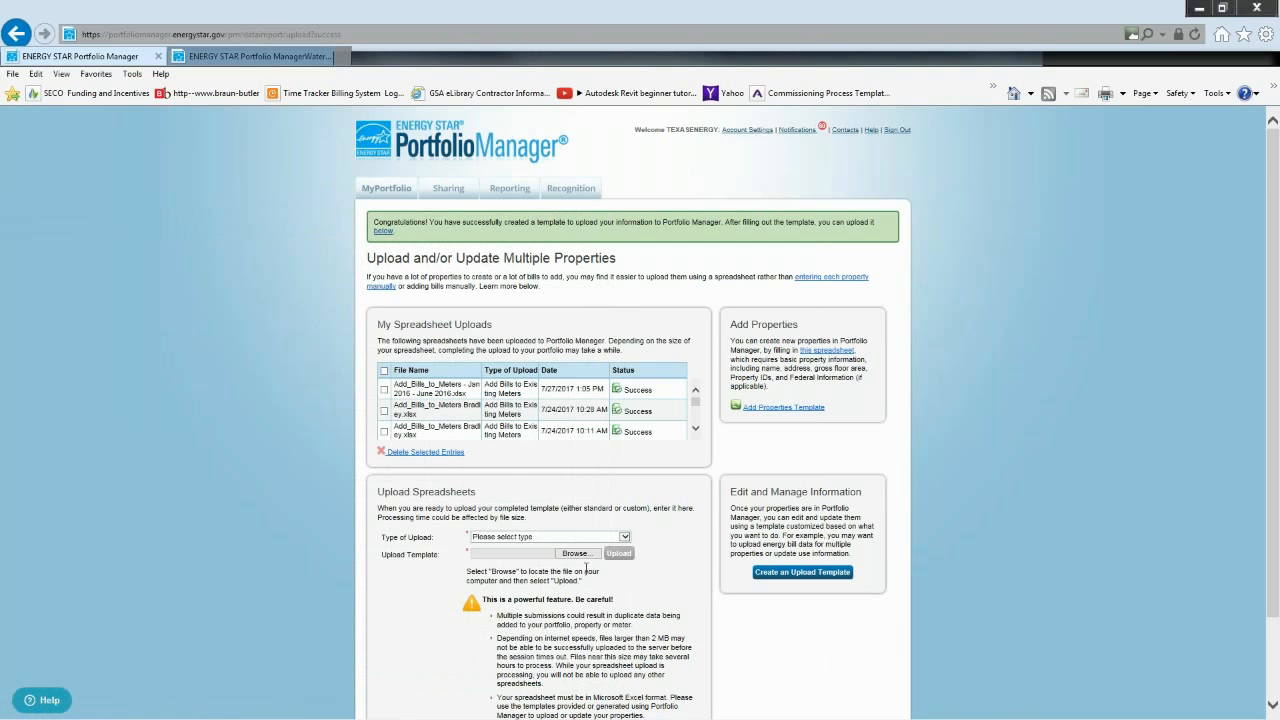
pyautogui.click(589, 555)
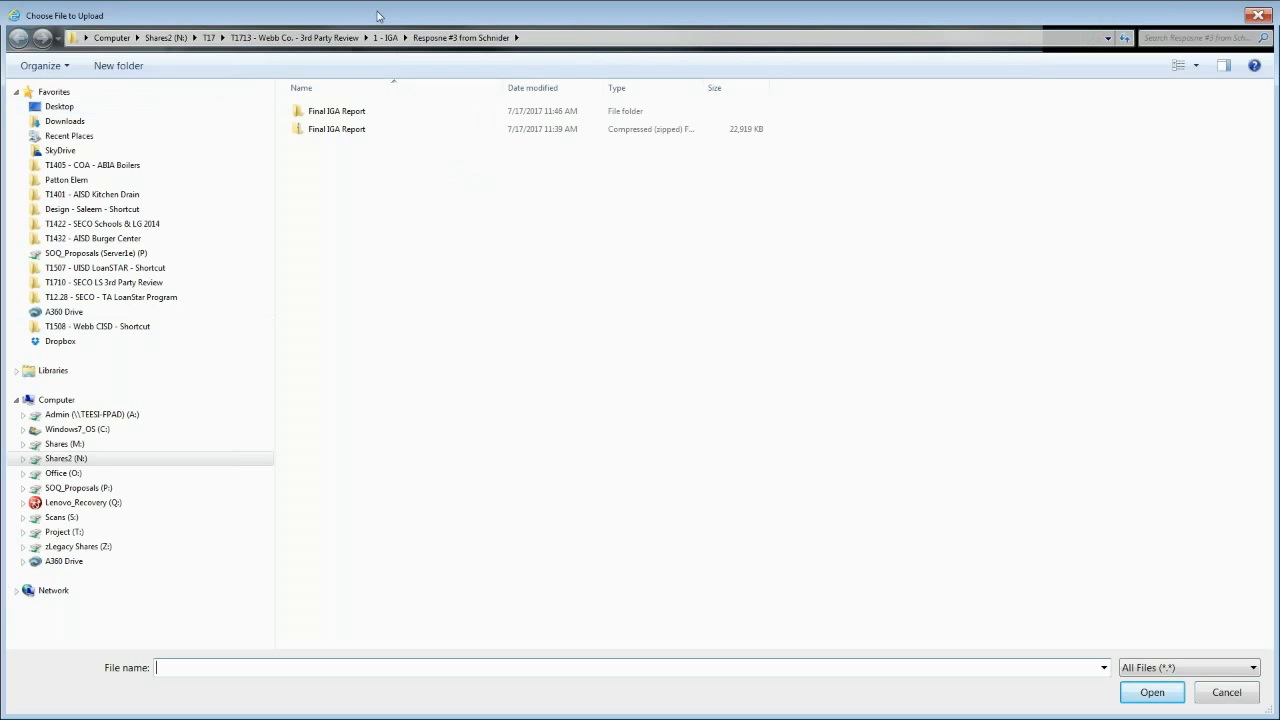
pyautogui.doubleClick(403, 9)
pyautogui.doubleClick(403, 9)
pyautogui.doubleClick(403, 9)
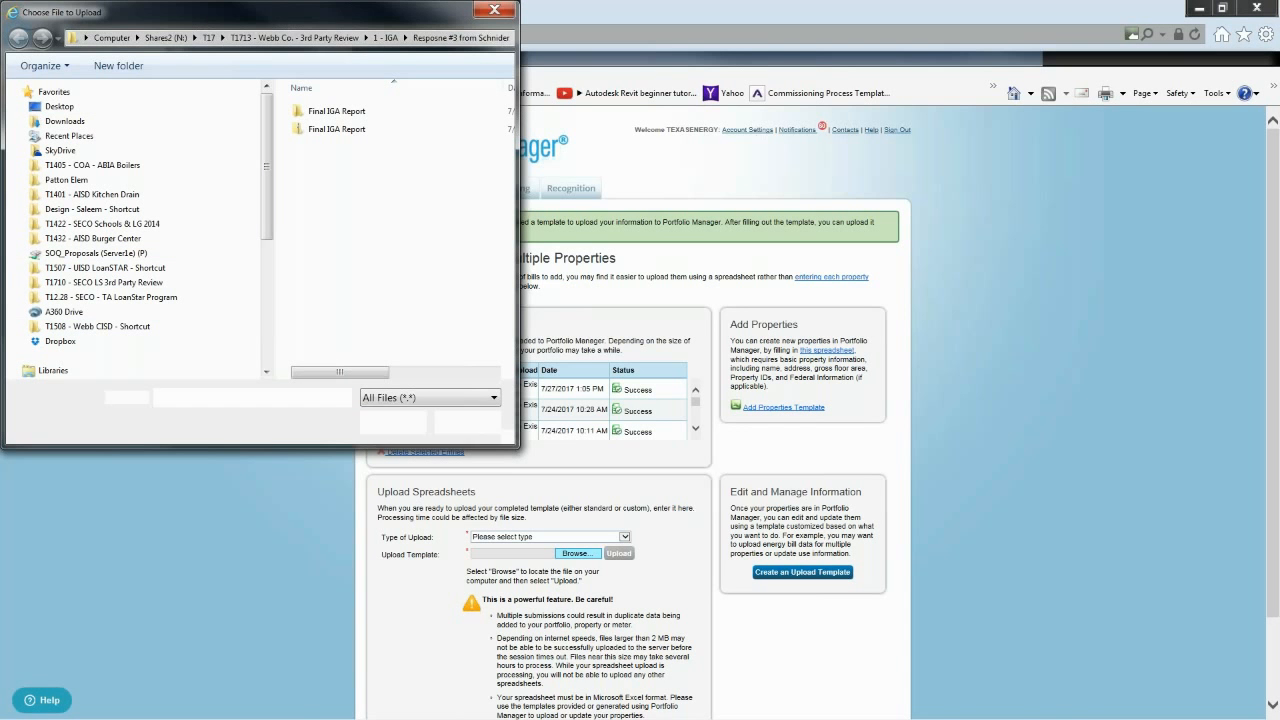
# - Select Add_Bills_to_Meters - July 2016 - December 2016 from the Energy Star presentation's Bulk Upload Resources folder as the upload template
pyautogui.click(130, 298)
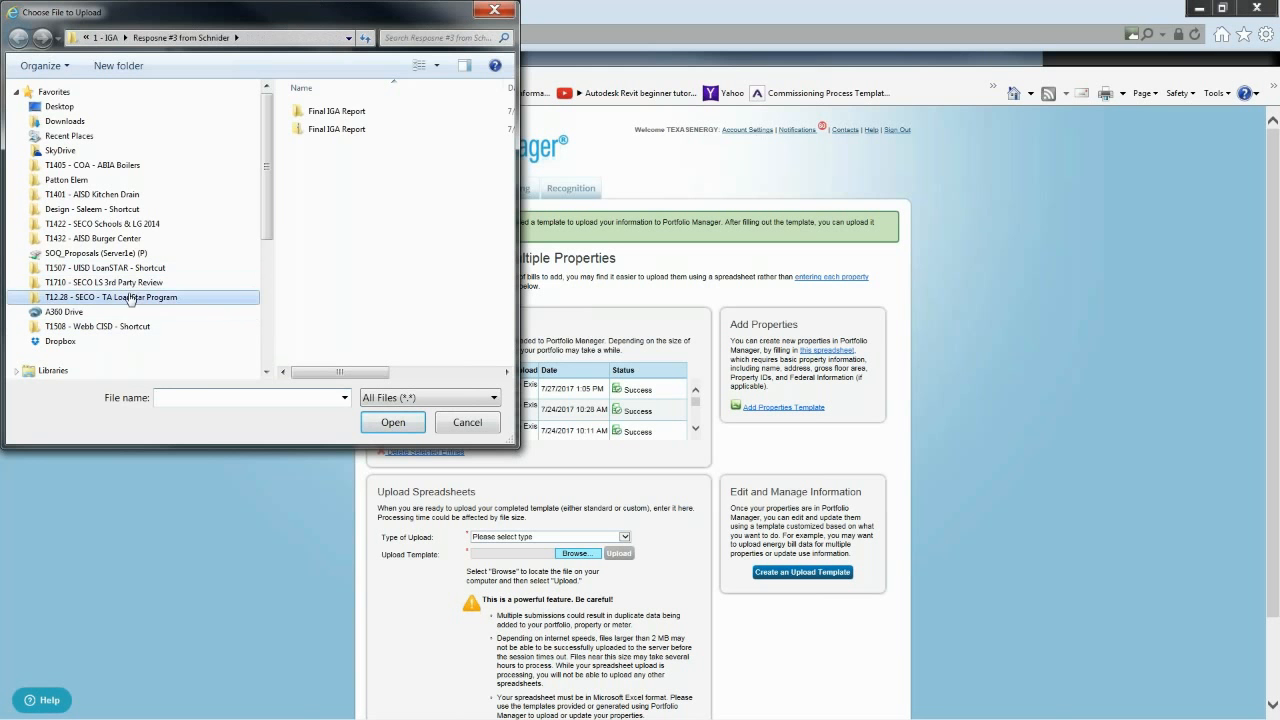
pyautogui.click(137, 226)
pyautogui.moveTo(507, 140); pyautogui.dragTo(507, 348)
pyautogui.doubleClick(342, 356)
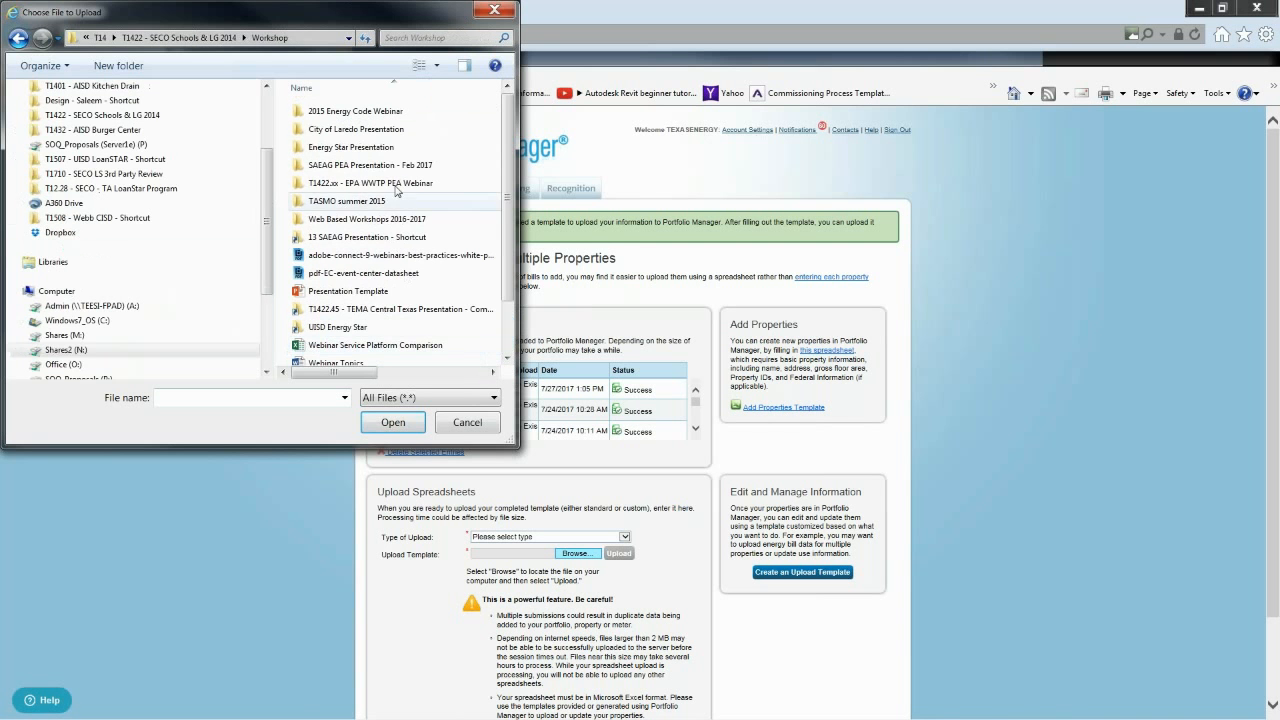
pyautogui.doubleClick(376, 218)
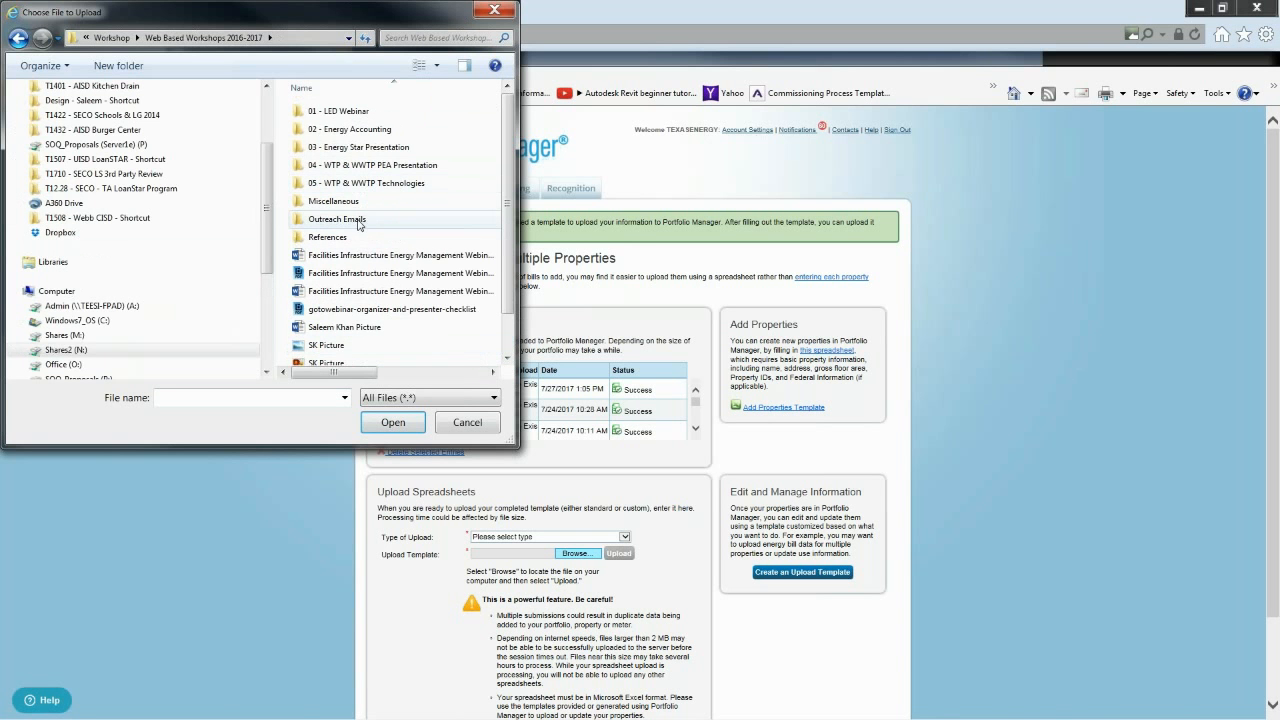
pyautogui.doubleClick(360, 147)
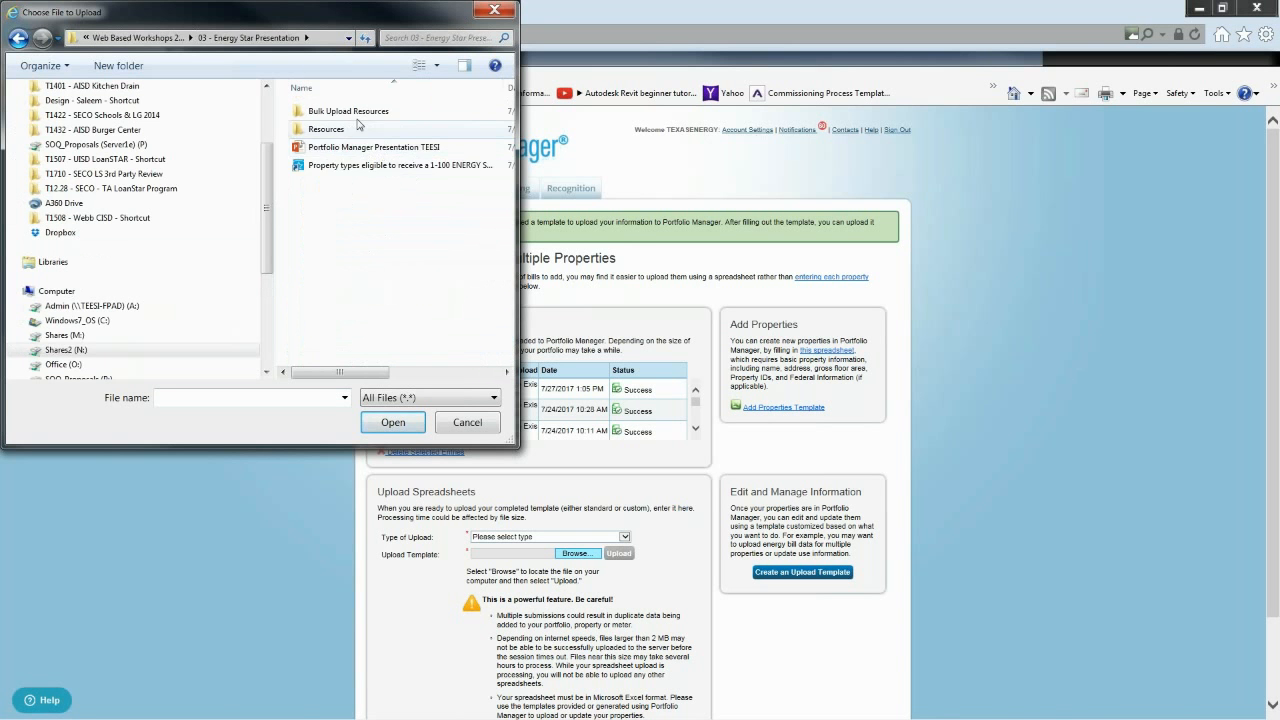
pyautogui.doubleClick(362, 111)
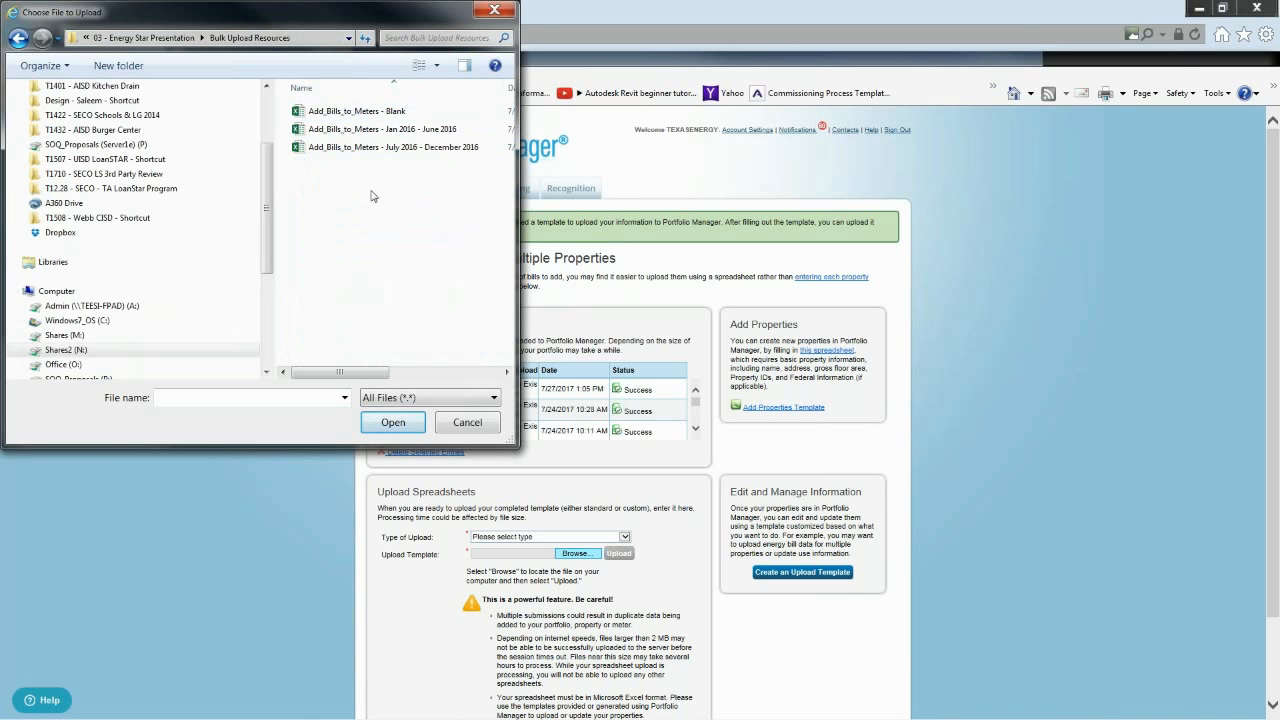
pyautogui.click(363, 150)
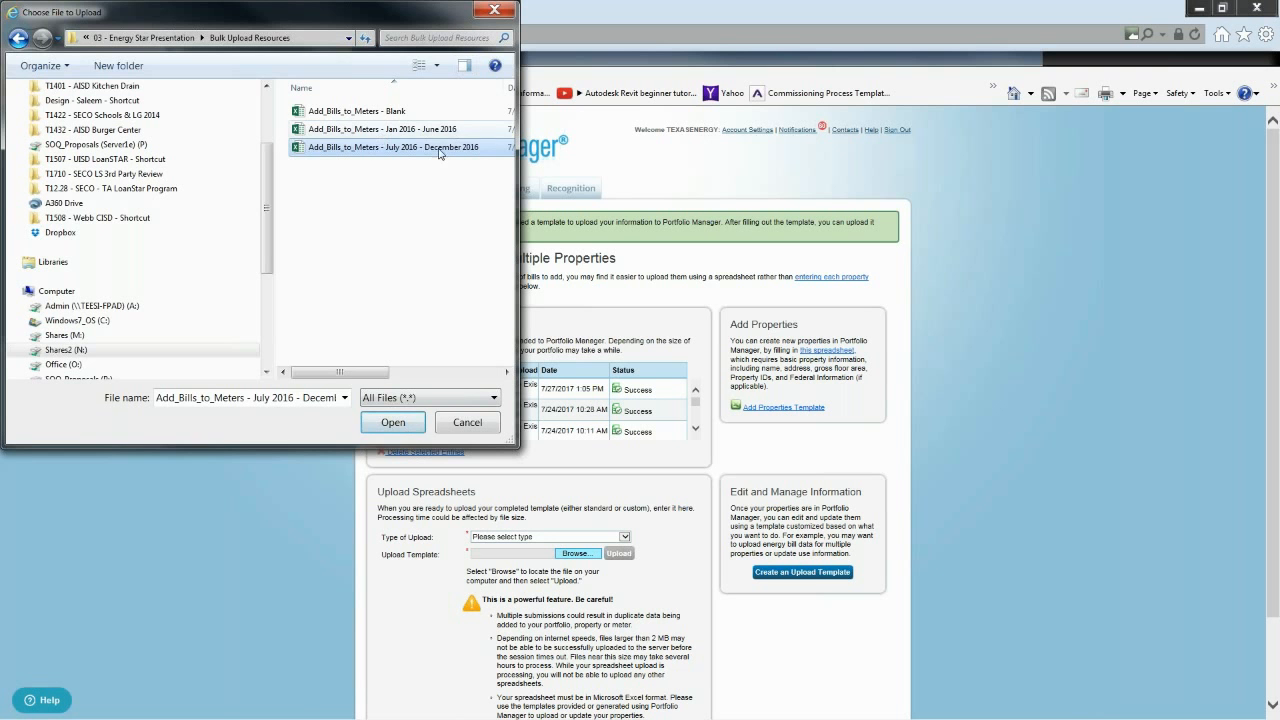
pyautogui.click(393, 422)
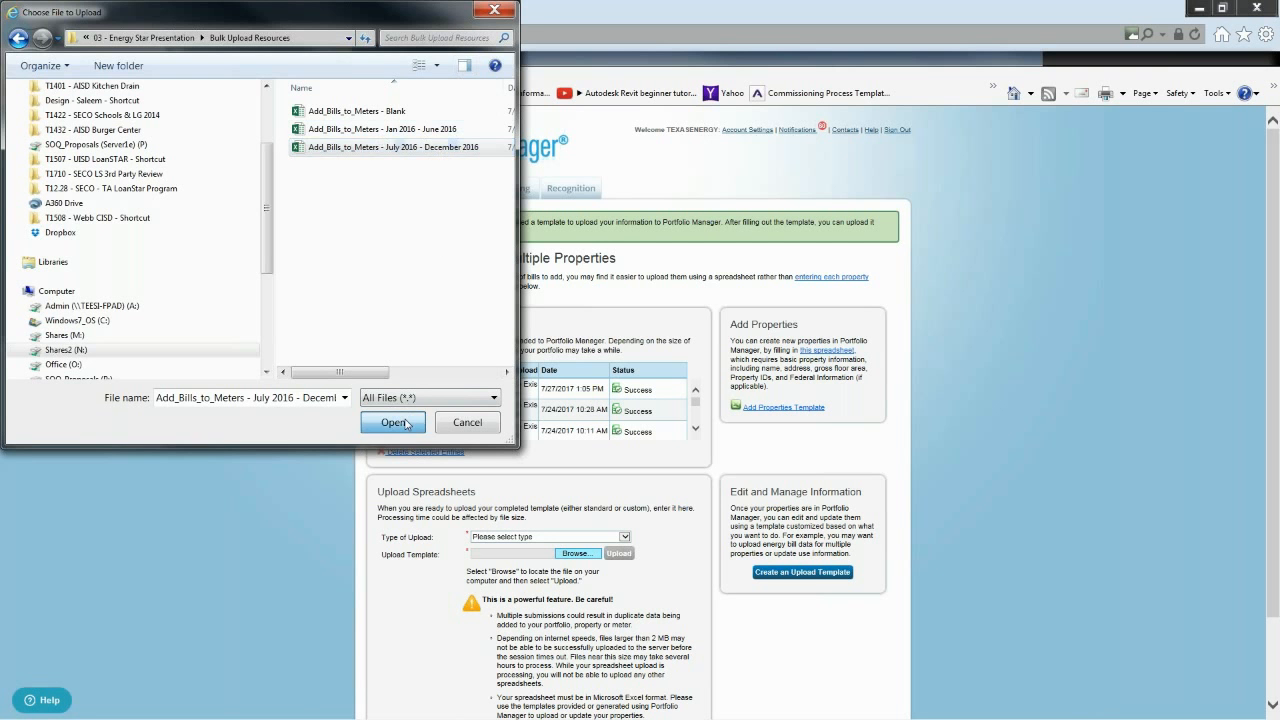
# - Set the type of upload to Add Bills to Existing Meters and upload the chosen spreadsheet
pyautogui.click(625, 537)
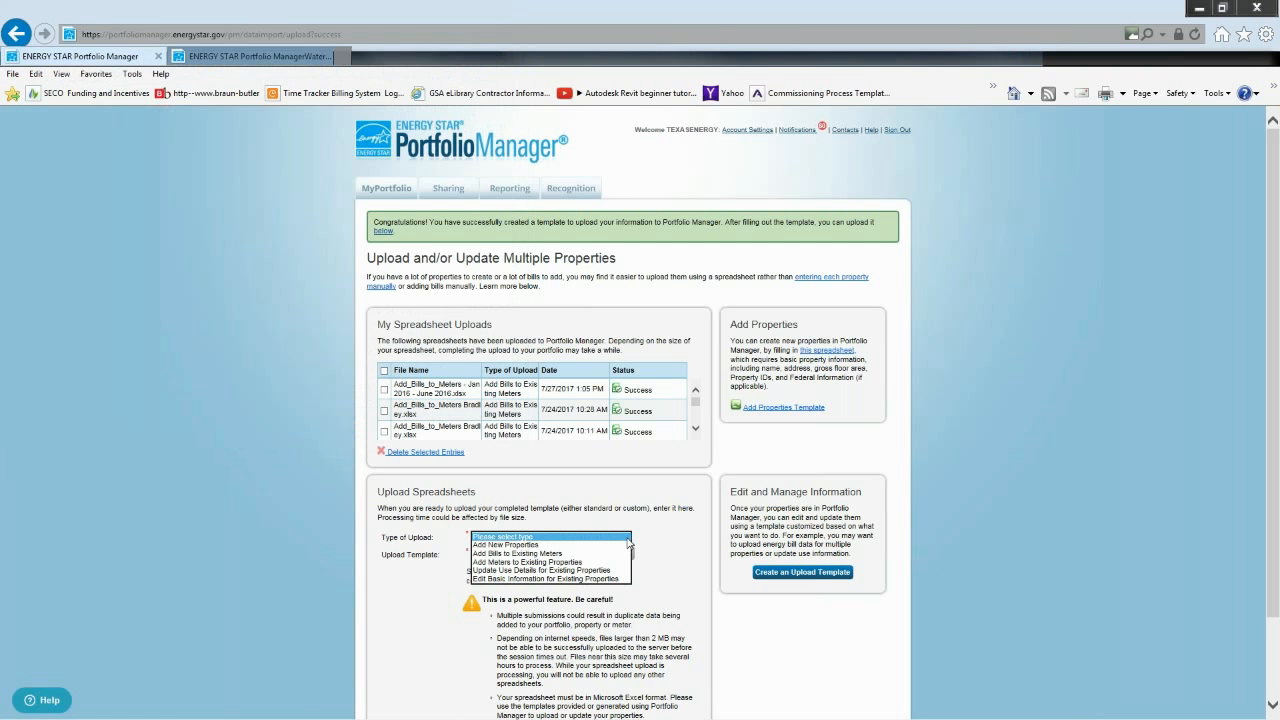
pyautogui.click(600, 554)
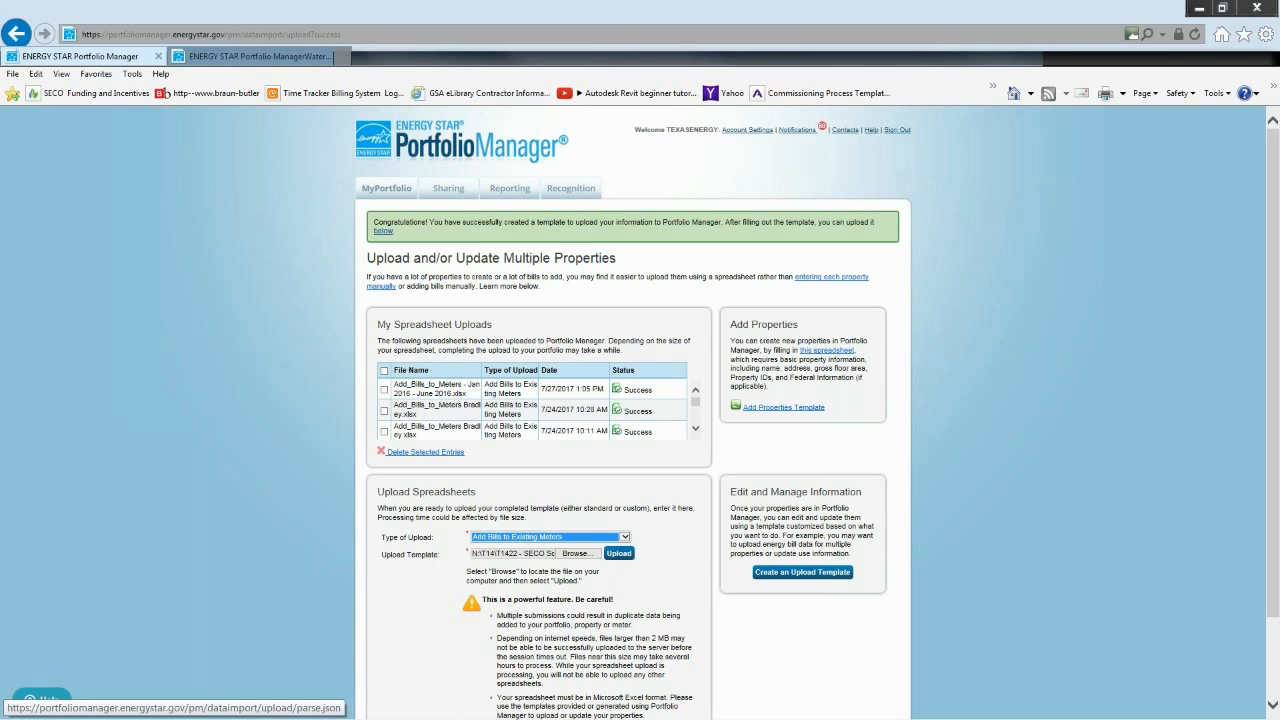
pyautogui.click(619, 553)
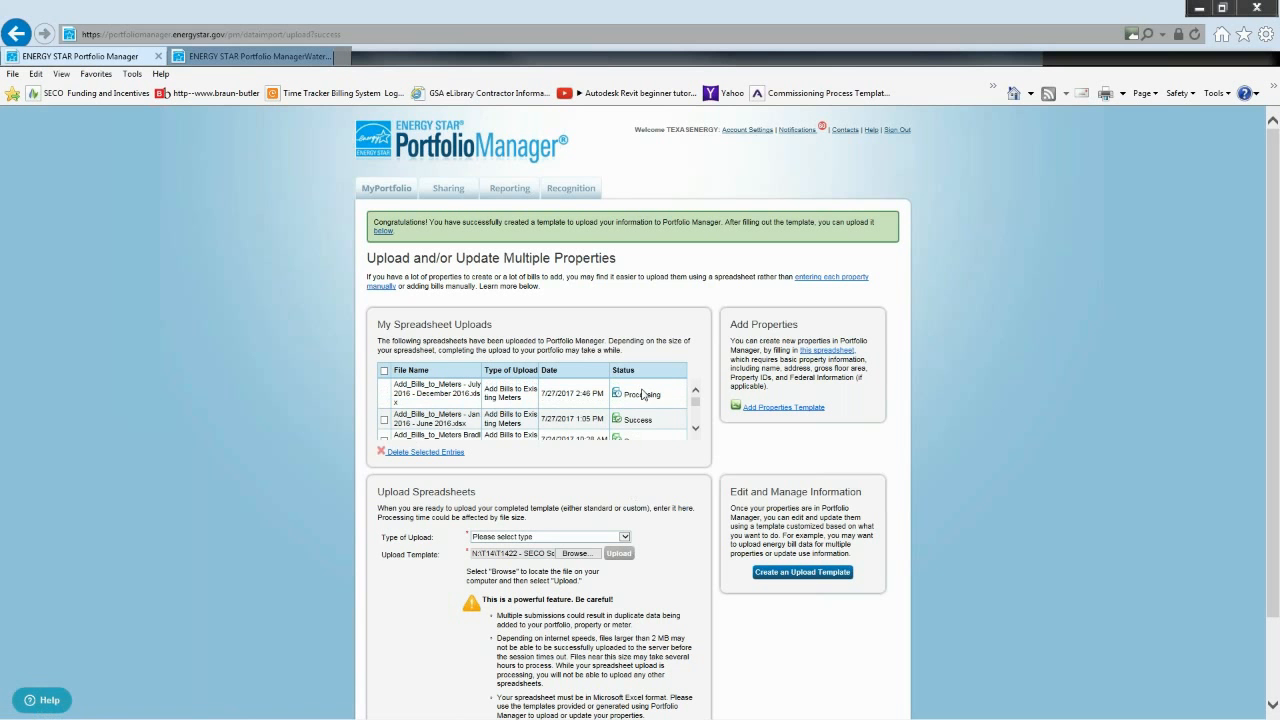
# - Check the processing status of the July–December 2016 file among the spreadsheet uploads
pyautogui.doubleClick(643, 396)
pyautogui.click(643, 396)
pyautogui.doubleClick(638, 395)
pyautogui.doubleClick(638, 397)
pyautogui.doubleClick(637, 398)
pyautogui.tripleClick(635, 397)
pyautogui.click(168, 302)
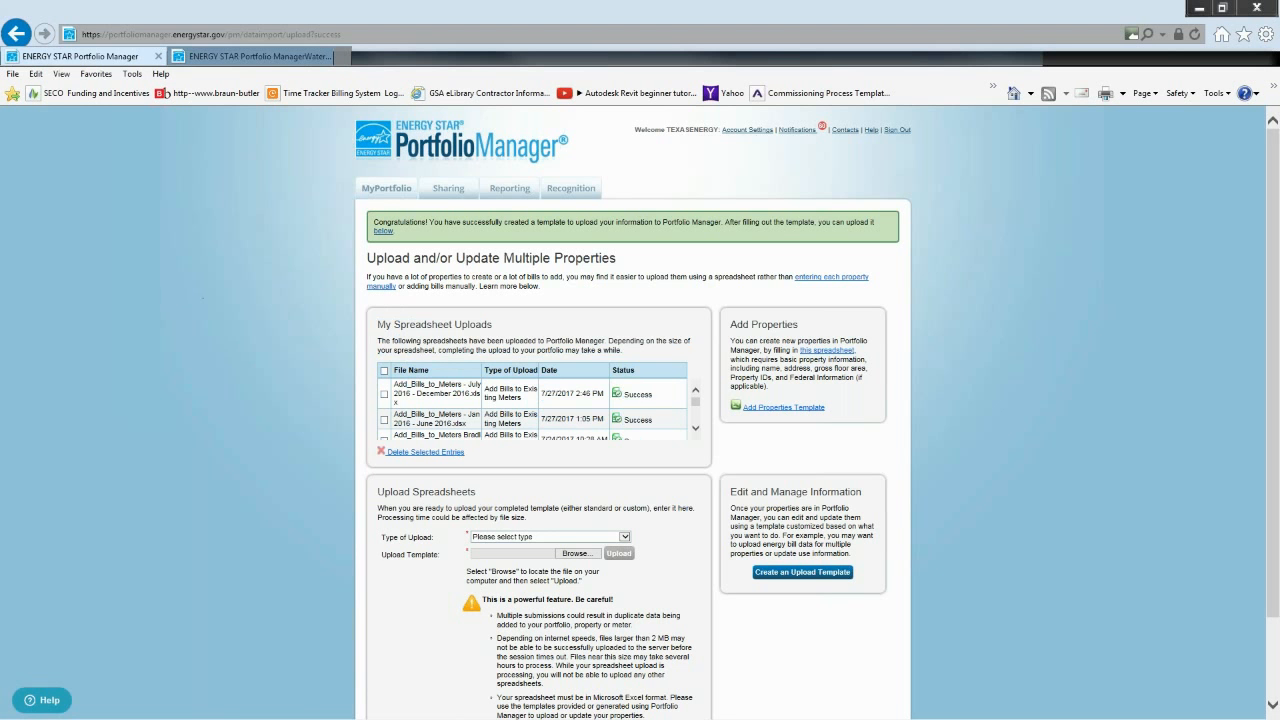
# - Open Building A from the portfolio in a separate page and examine its current ENERGY STAR score
pyautogui.click(380, 198)
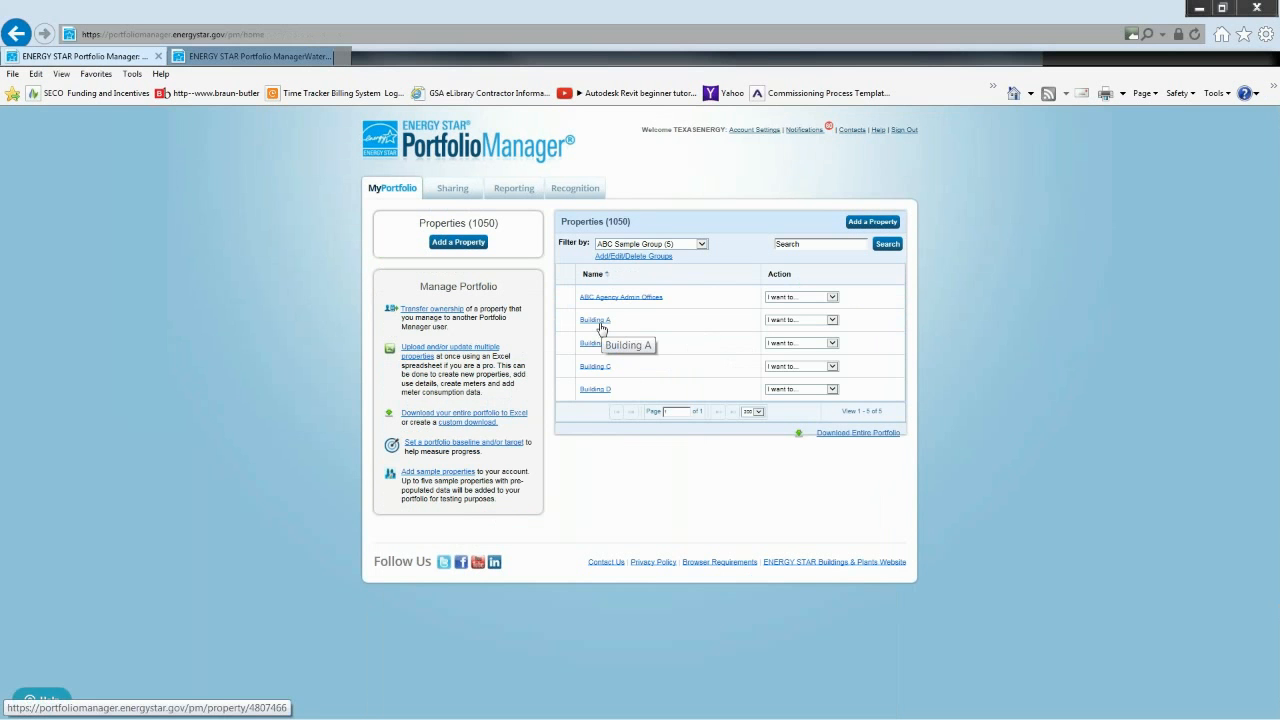
pyautogui.middleClick(601, 329)
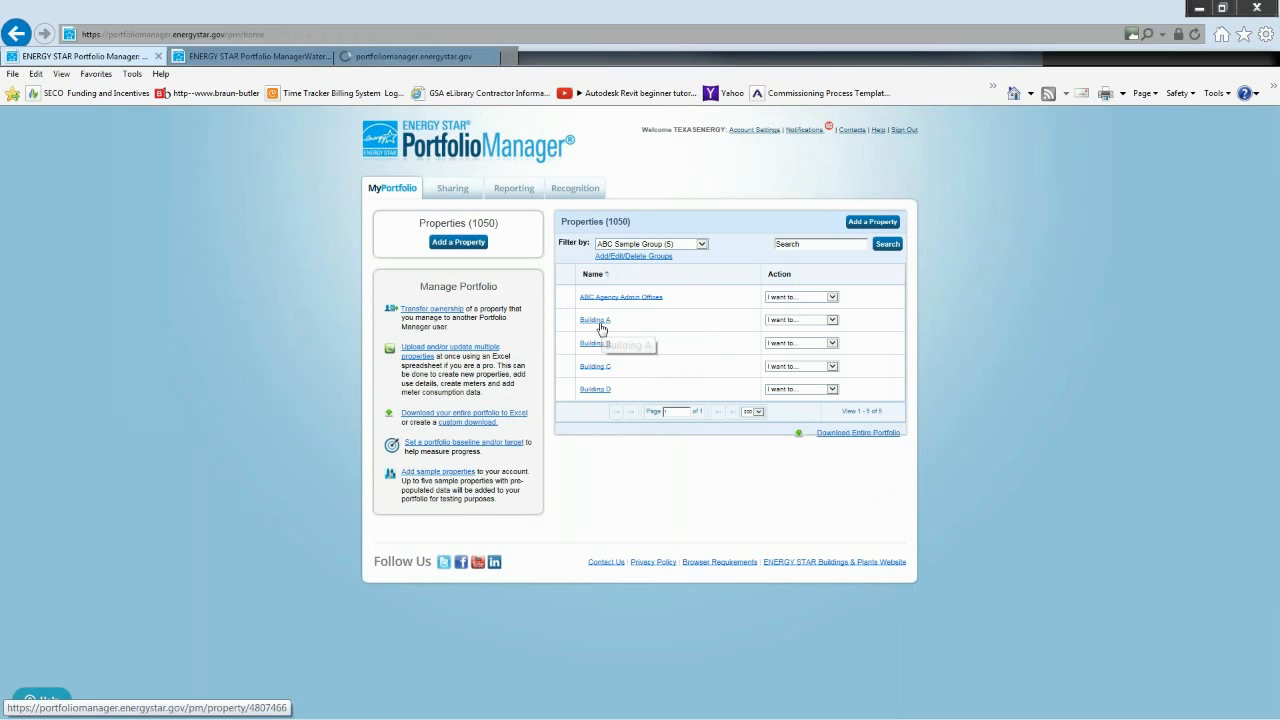
pyautogui.click(438, 57)
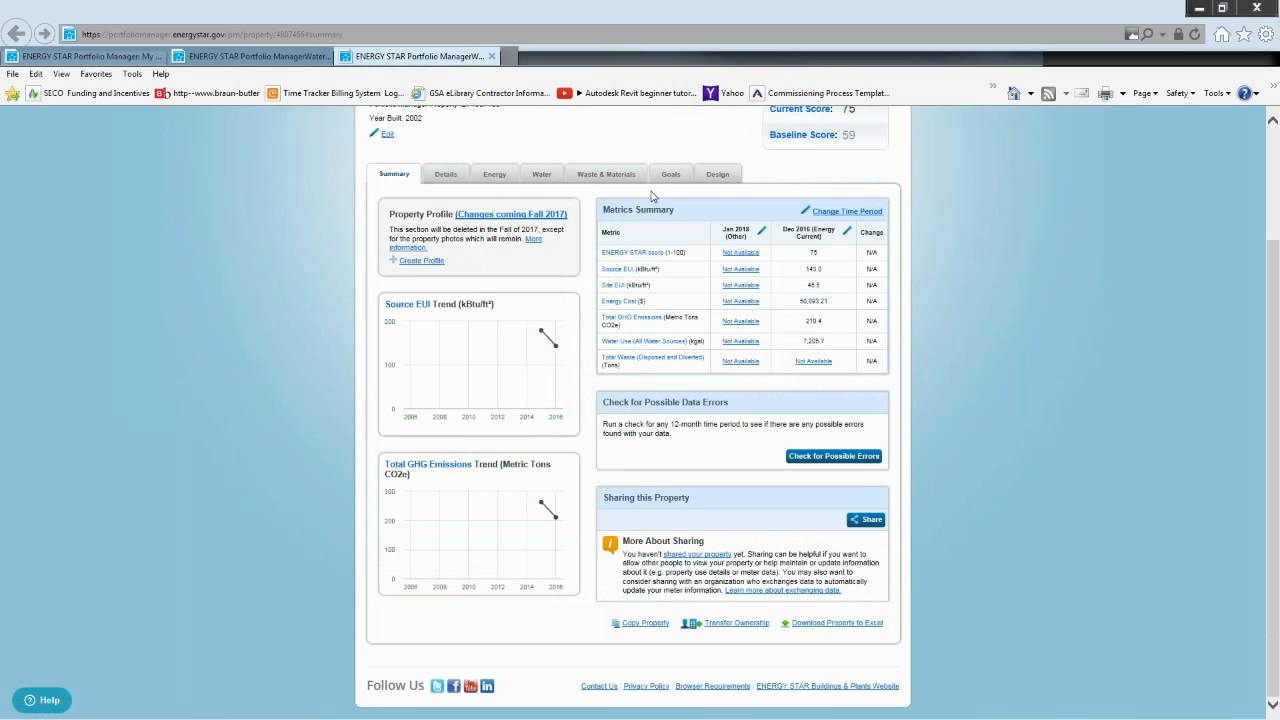
pyautogui.scroll(1, 651, 195)
pyautogui.doubleClick(848, 201)
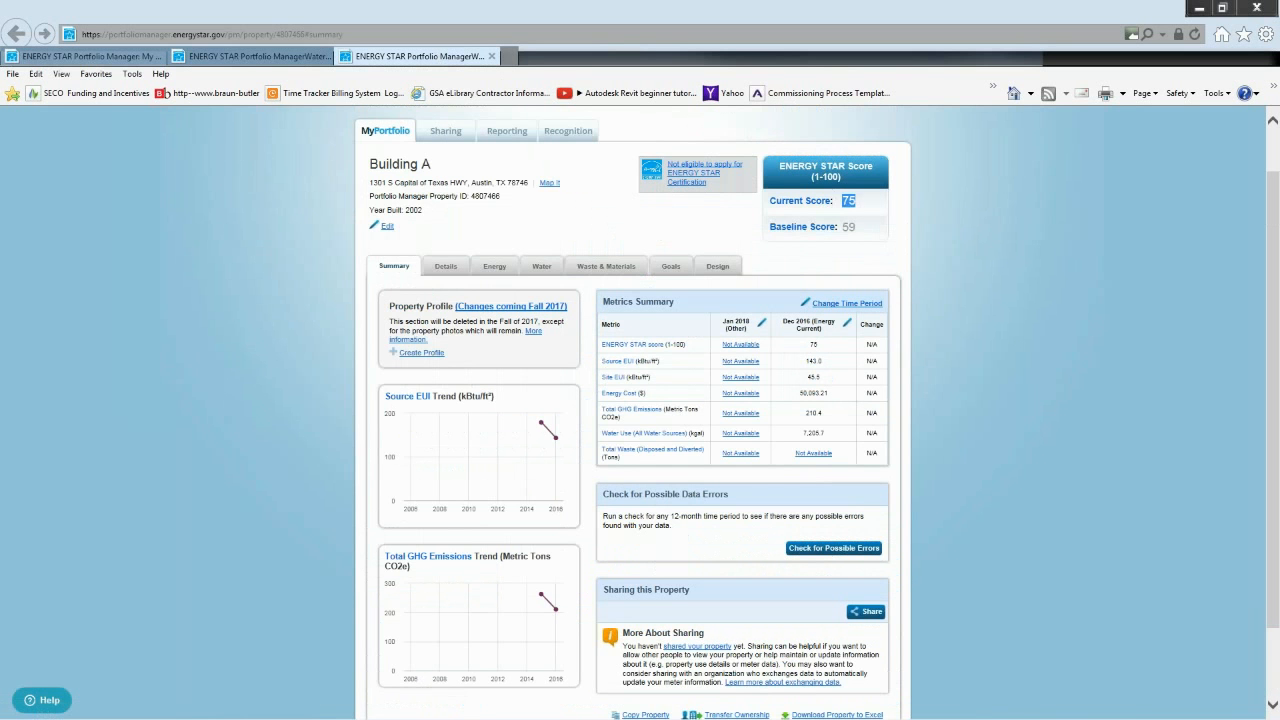
pyautogui.click(867, 206)
# - Open the bills of Building A's Electric Grid Meter and review the imported monthly entries through December 2016
pyautogui.click(505, 266)
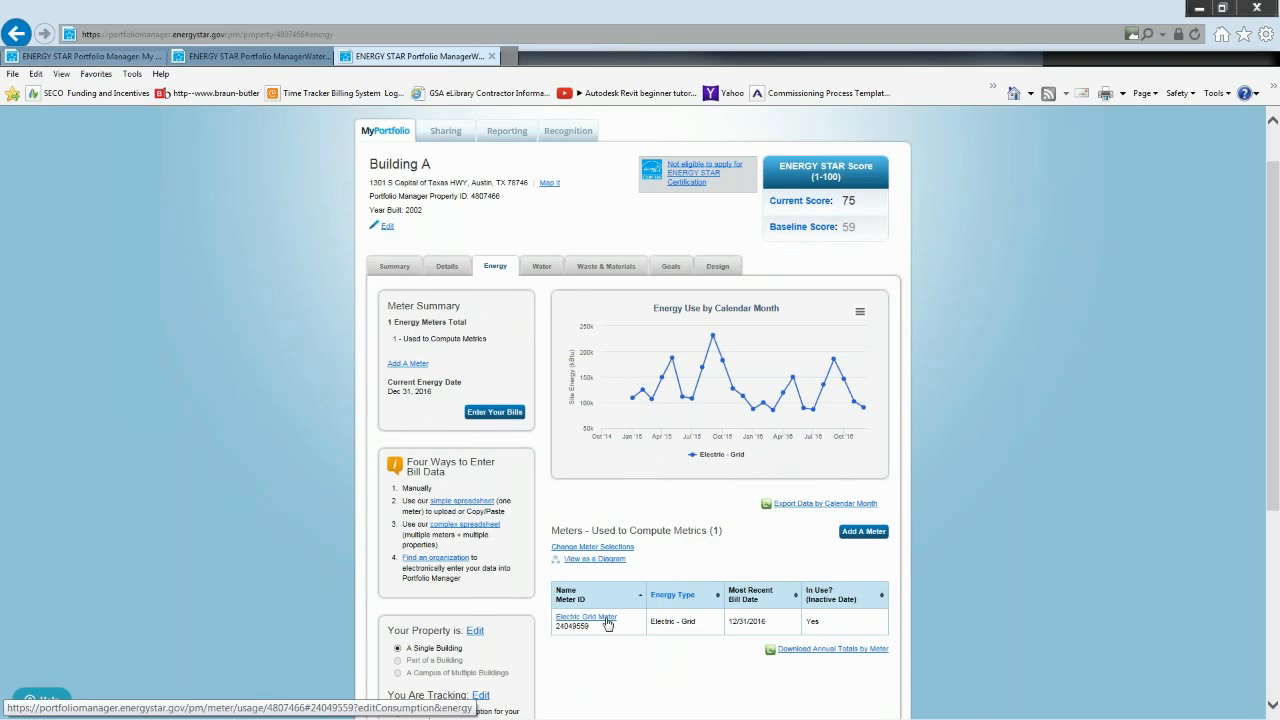
pyautogui.click(607, 623)
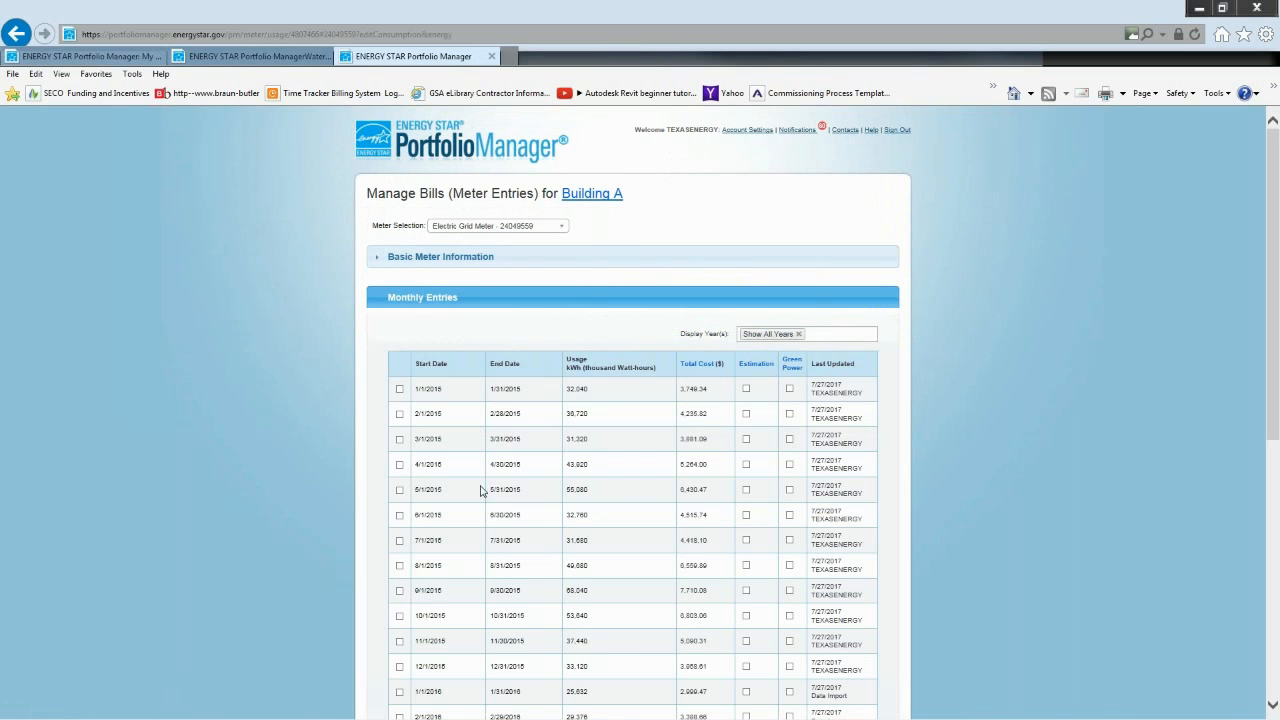
pyautogui.scroll(-5, 176, 476)
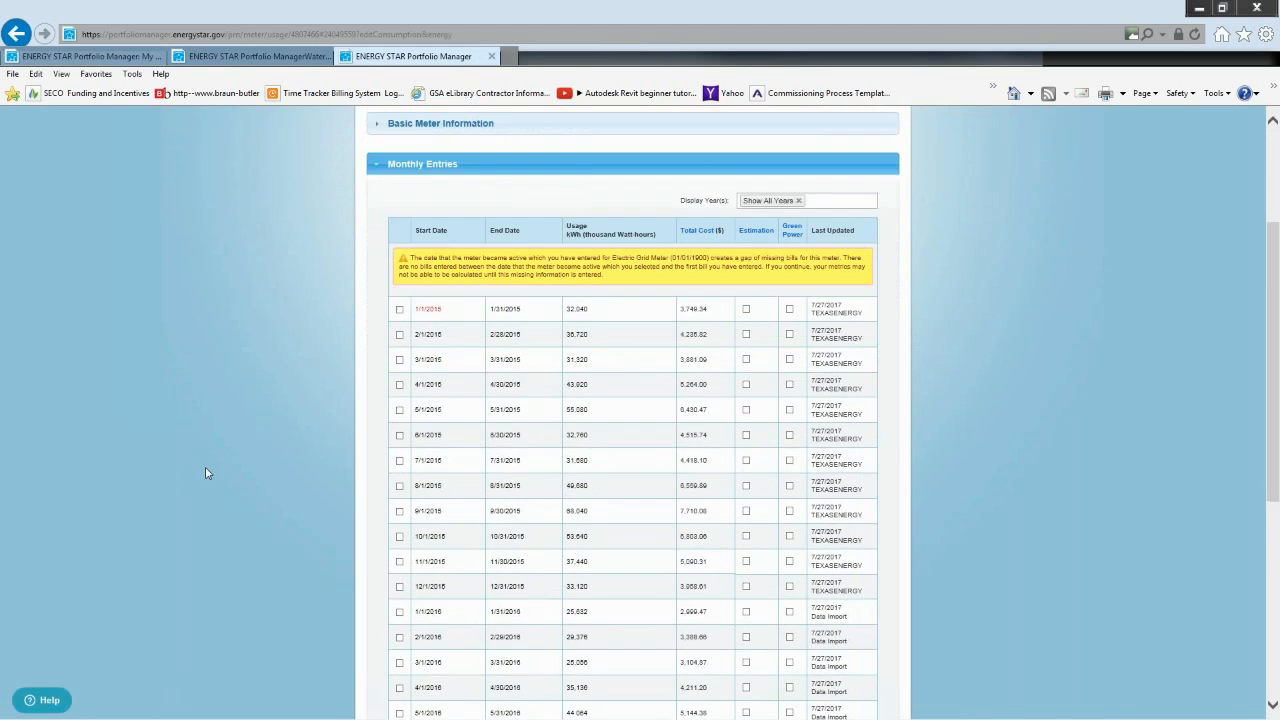
pyautogui.scroll(-3, 214, 475)
pyautogui.click(433, 474)
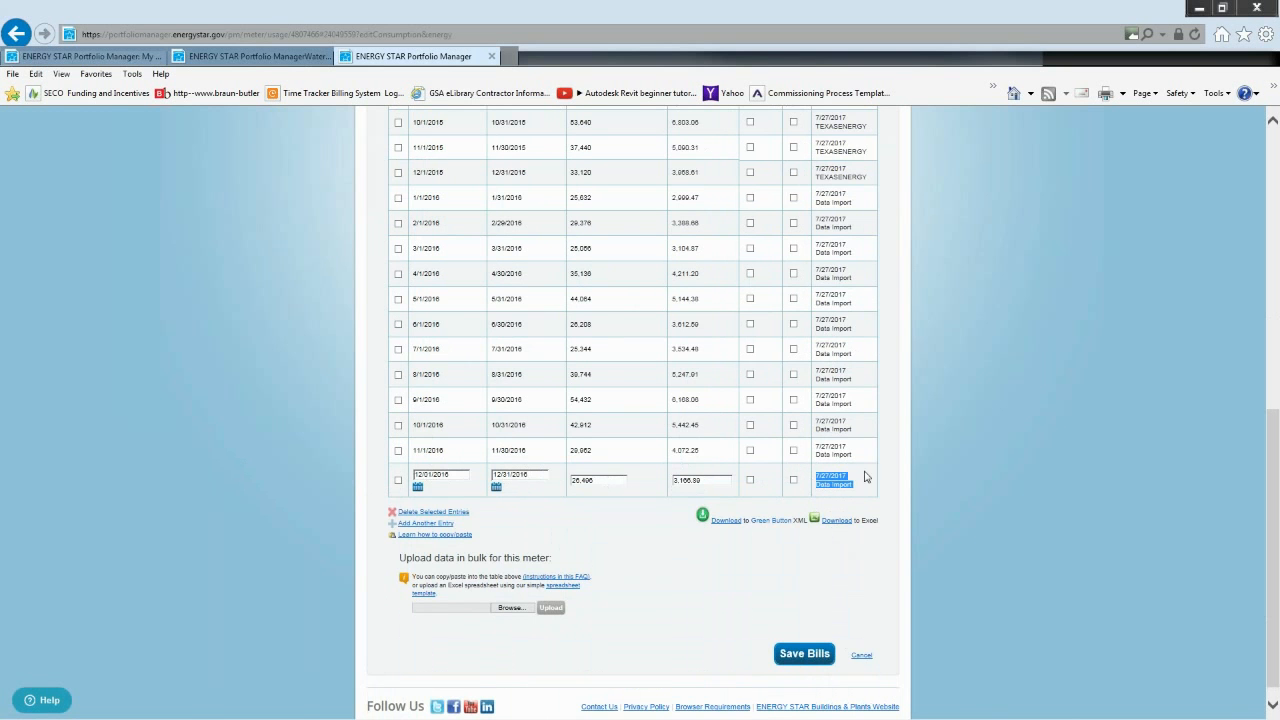
pyautogui.click(960, 437)
pyautogui.scroll(5, 930, 487)
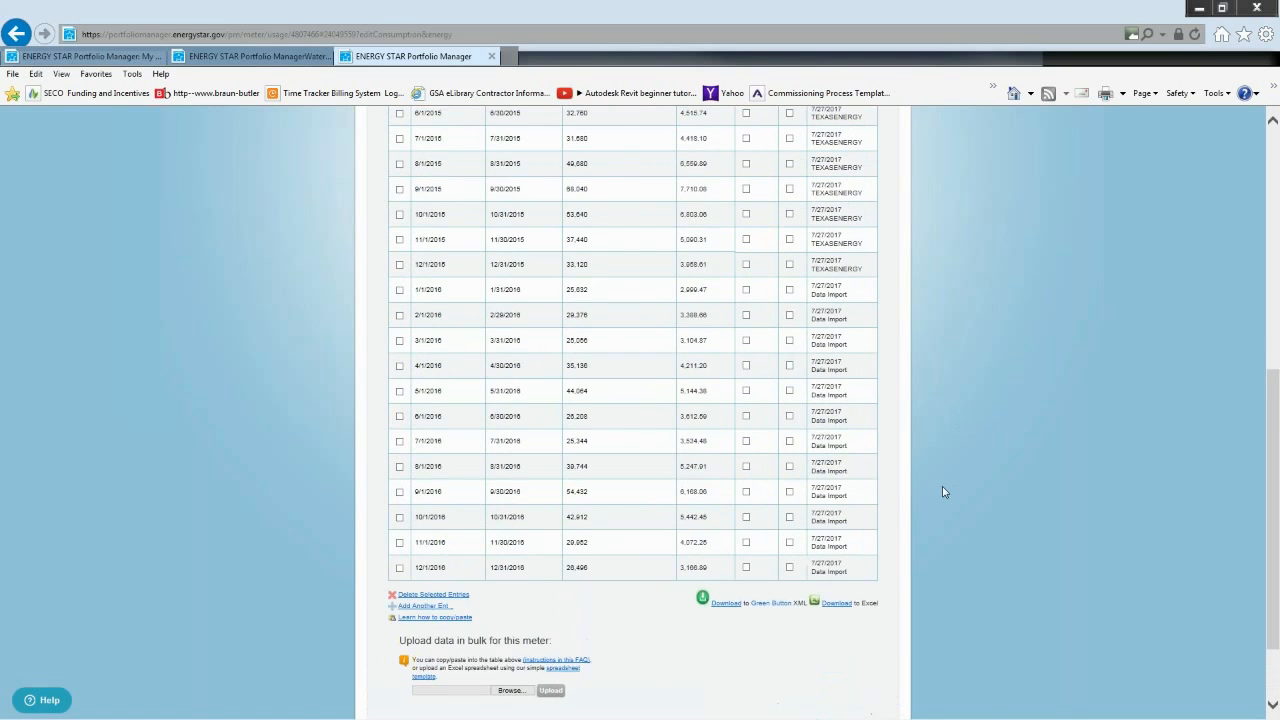
pyautogui.scroll(4, 865, 364)
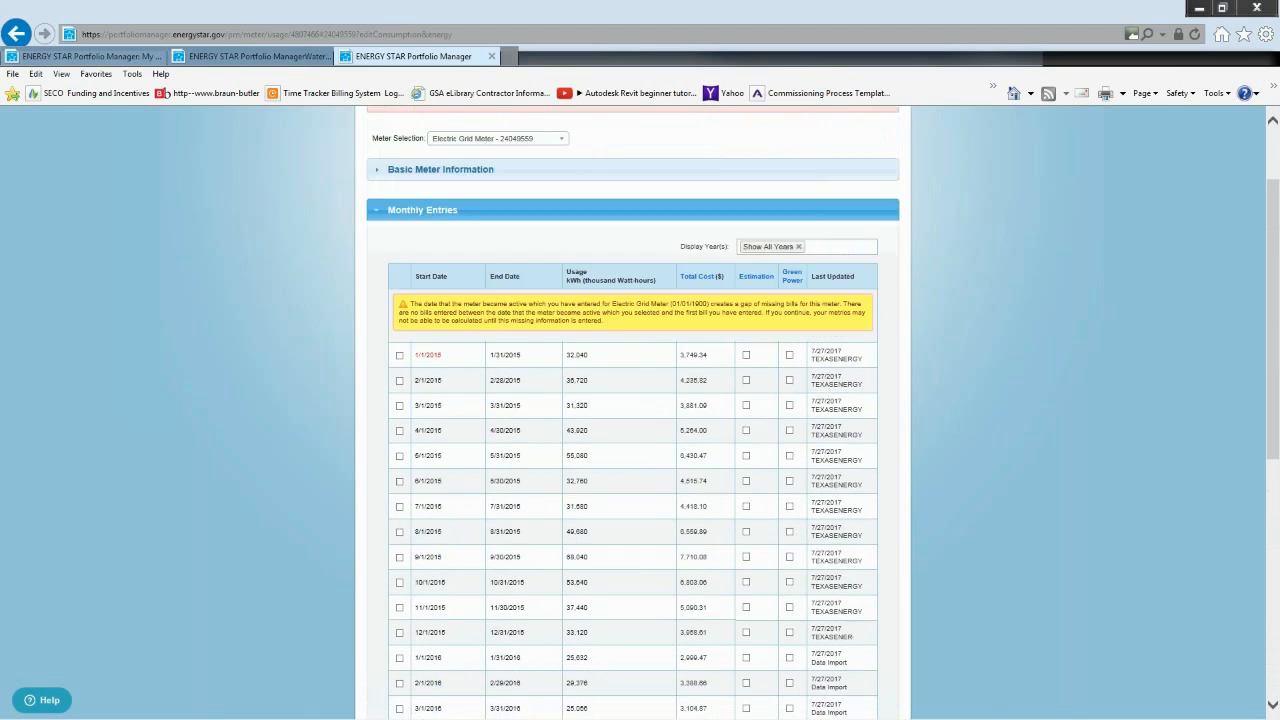
# - Compare Building A's earlier energy page with the updated meter entries, and return to the property's summary
pyautogui.click(297, 61)
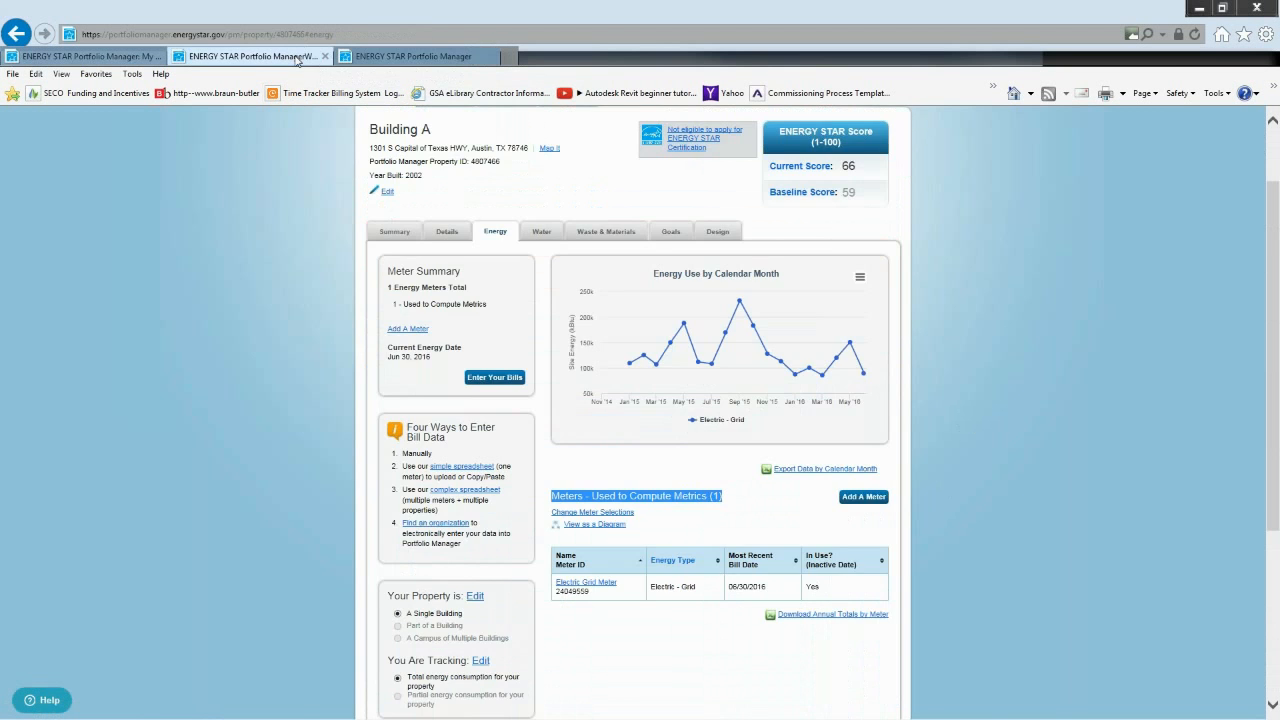
pyautogui.click(372, 58)
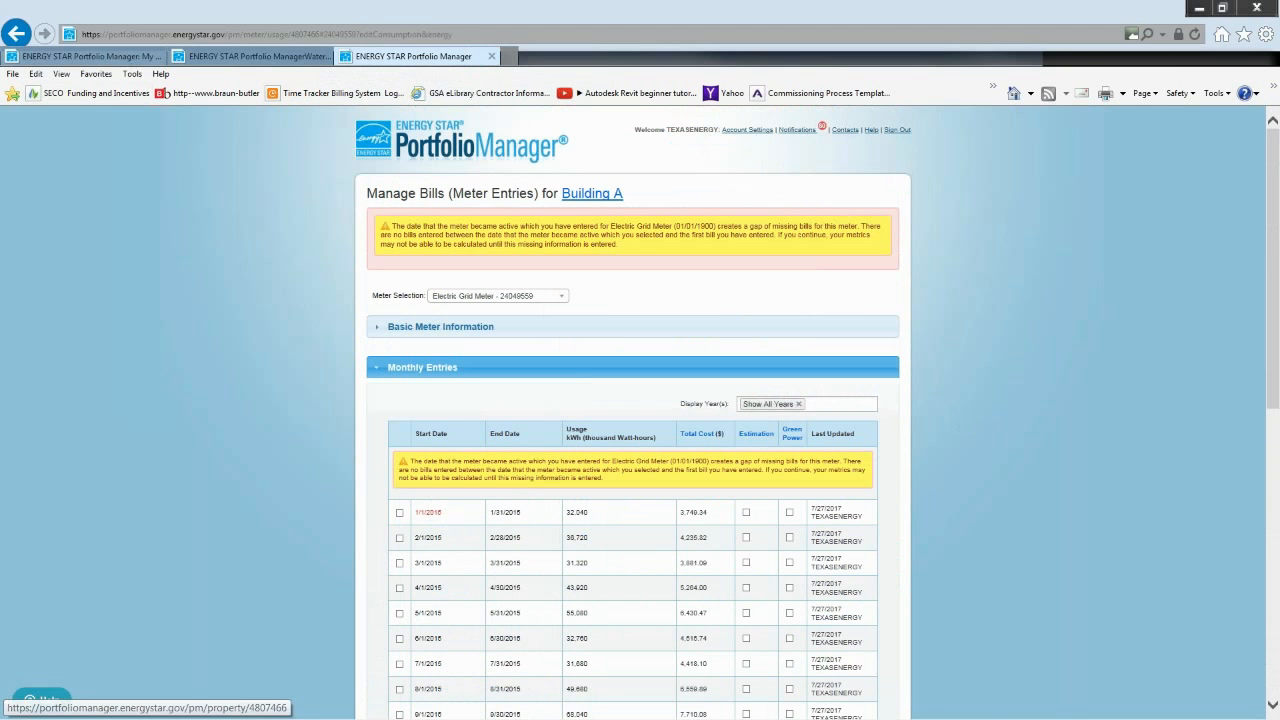
pyautogui.click(592, 193)
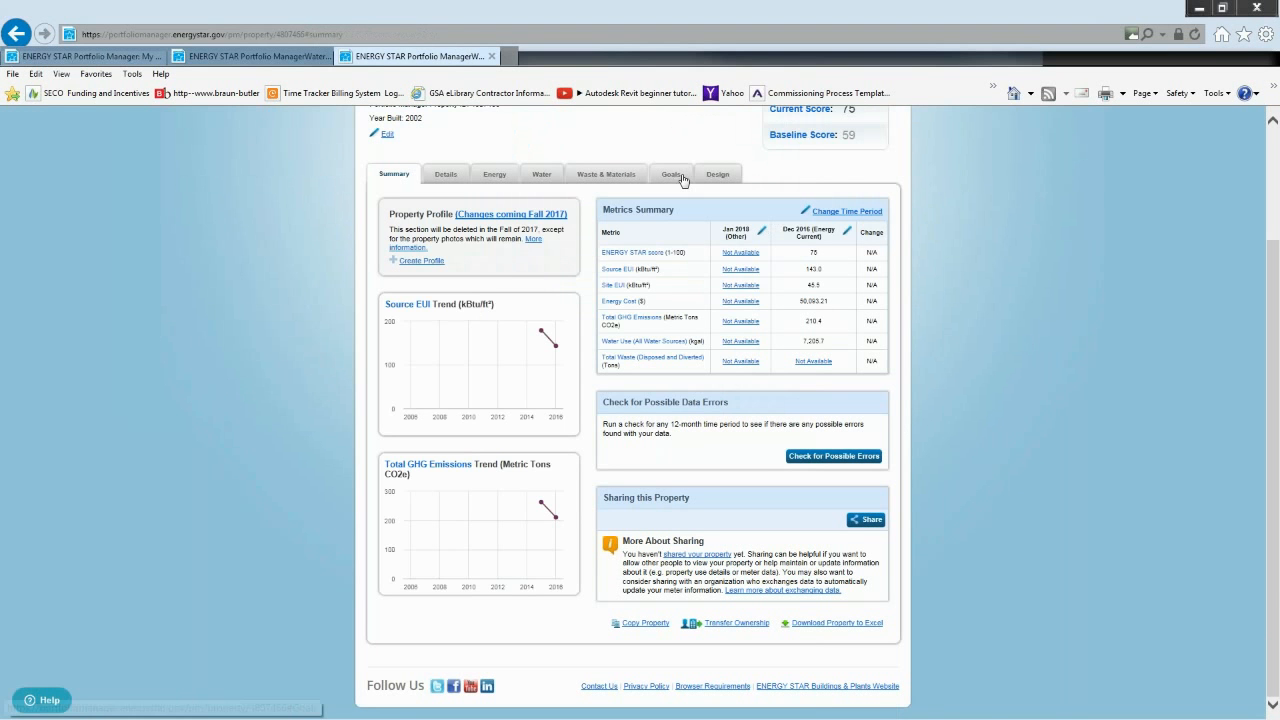
pyautogui.click(684, 180)
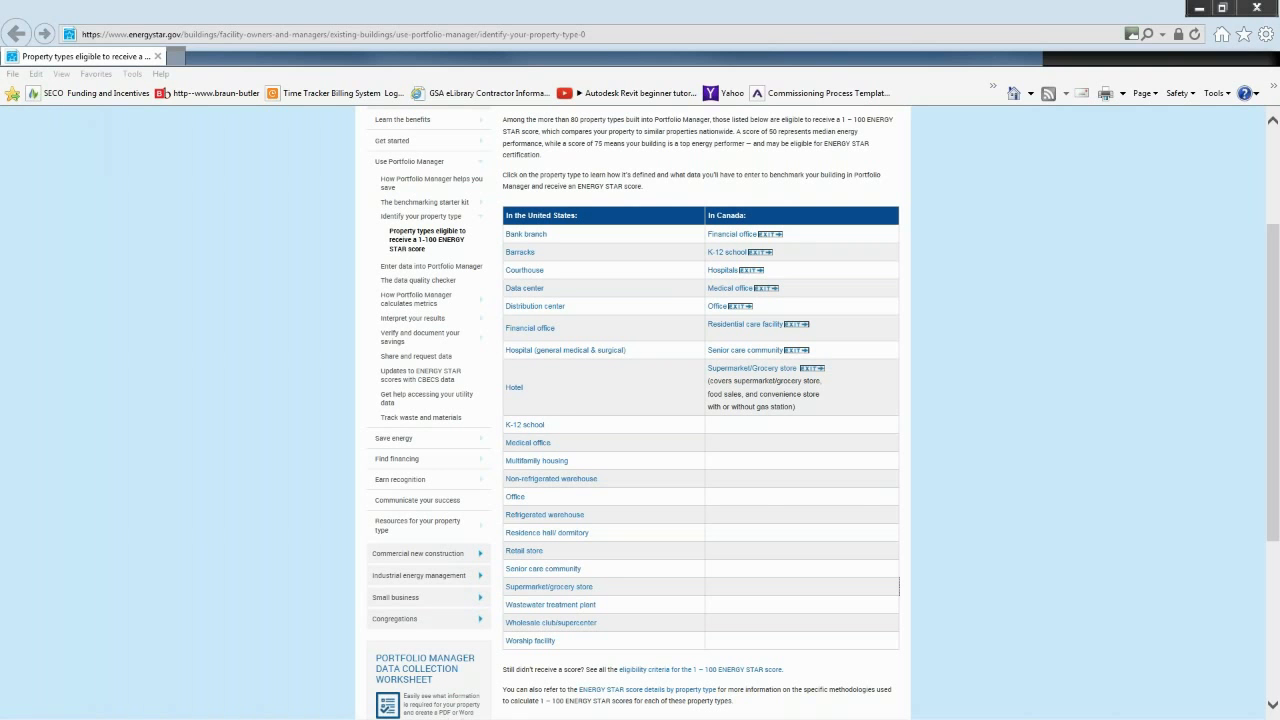
pyautogui.hotkey('alt', 'Tab')
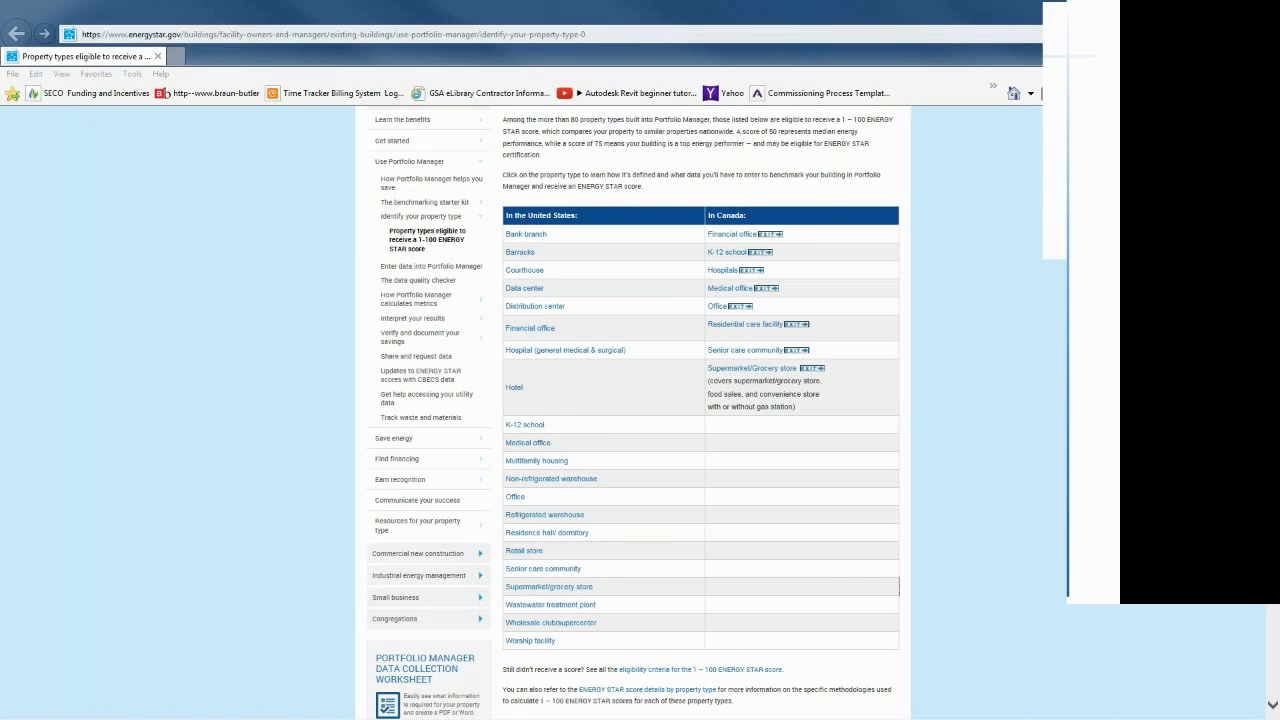